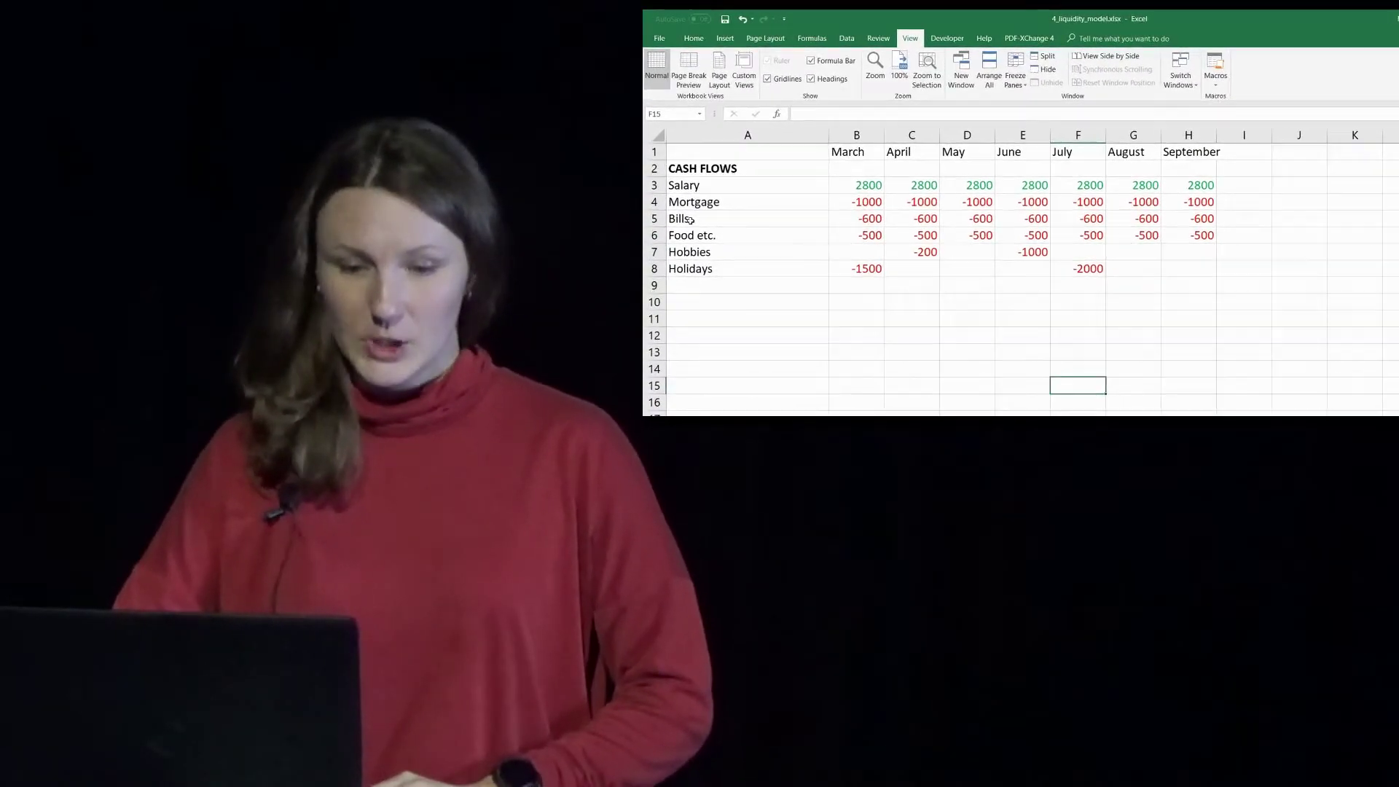
# Review the Salary, Mortgage, Bills, Food etc., Hobbies and Holidays figures for March to September.
pyautogui.moveTo(700, 185); pyautogui.dragTo(967, 185)
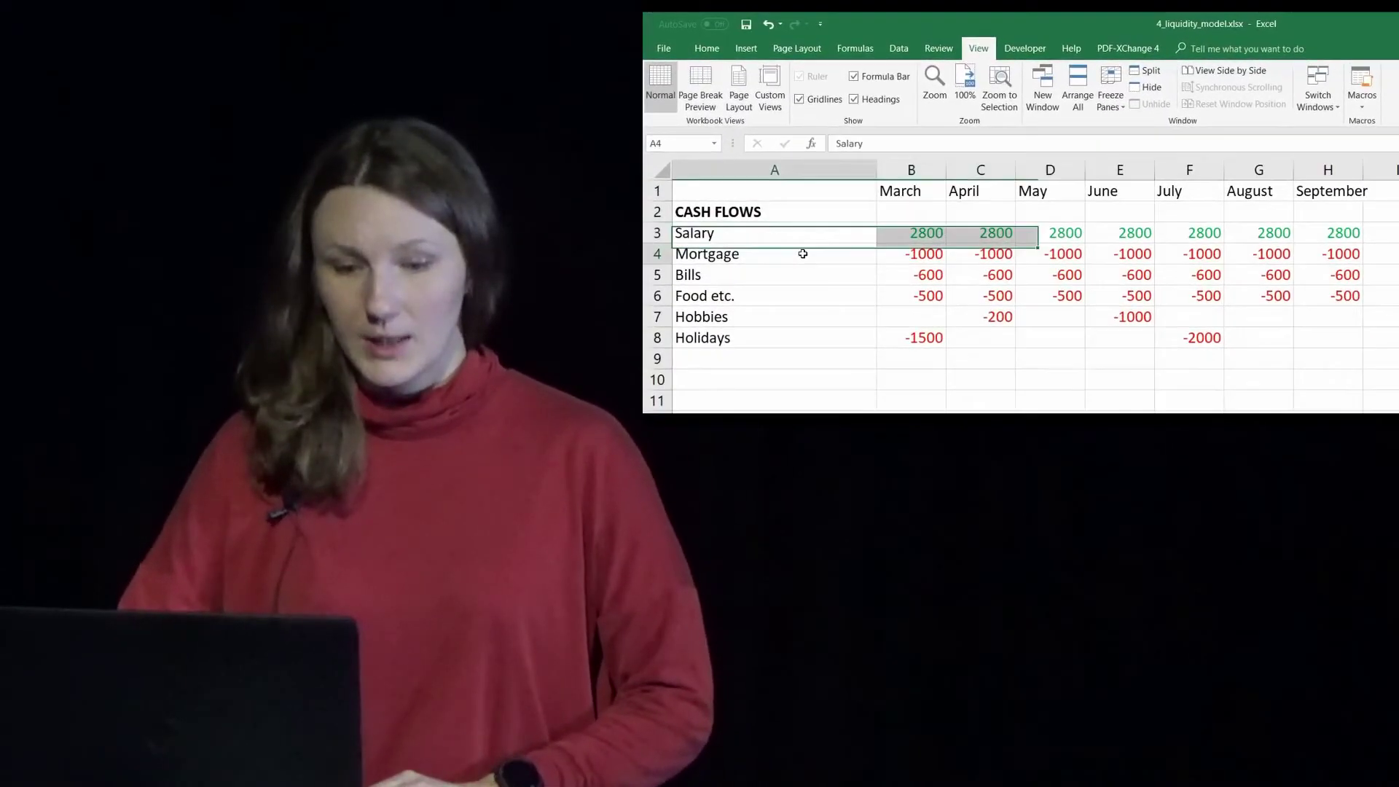
pyautogui.moveTo(802, 253); pyautogui.dragTo(807, 295)
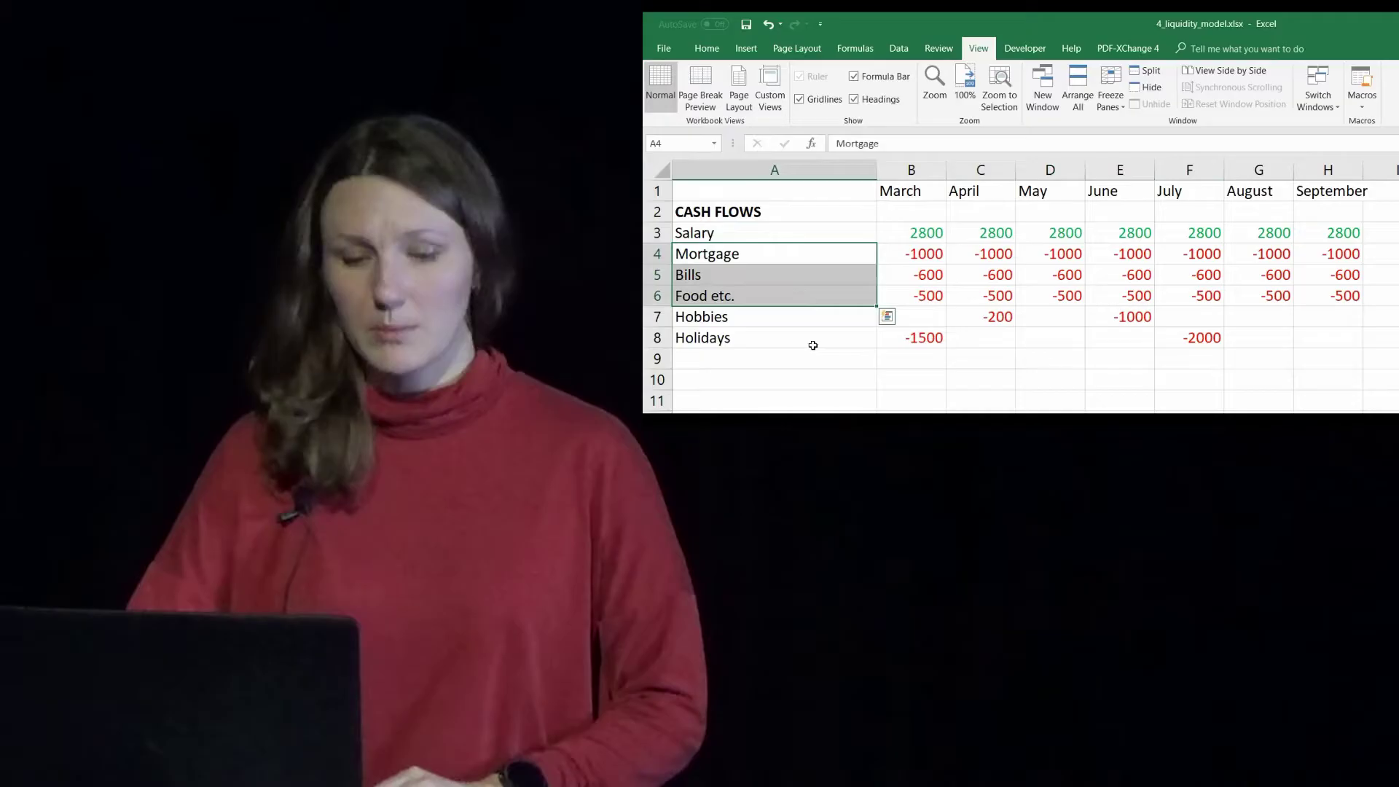
pyautogui.click(812, 277)
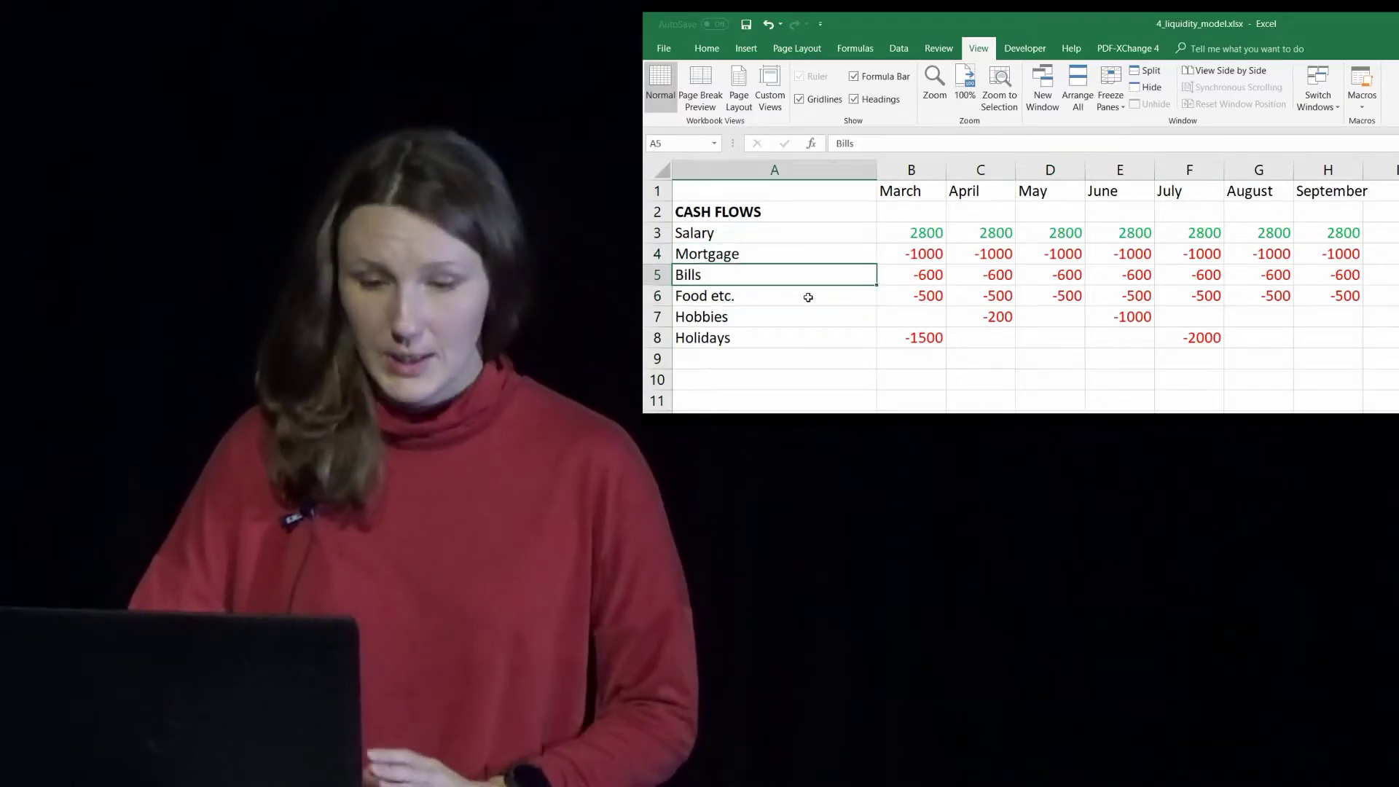
pyautogui.click(807, 295)
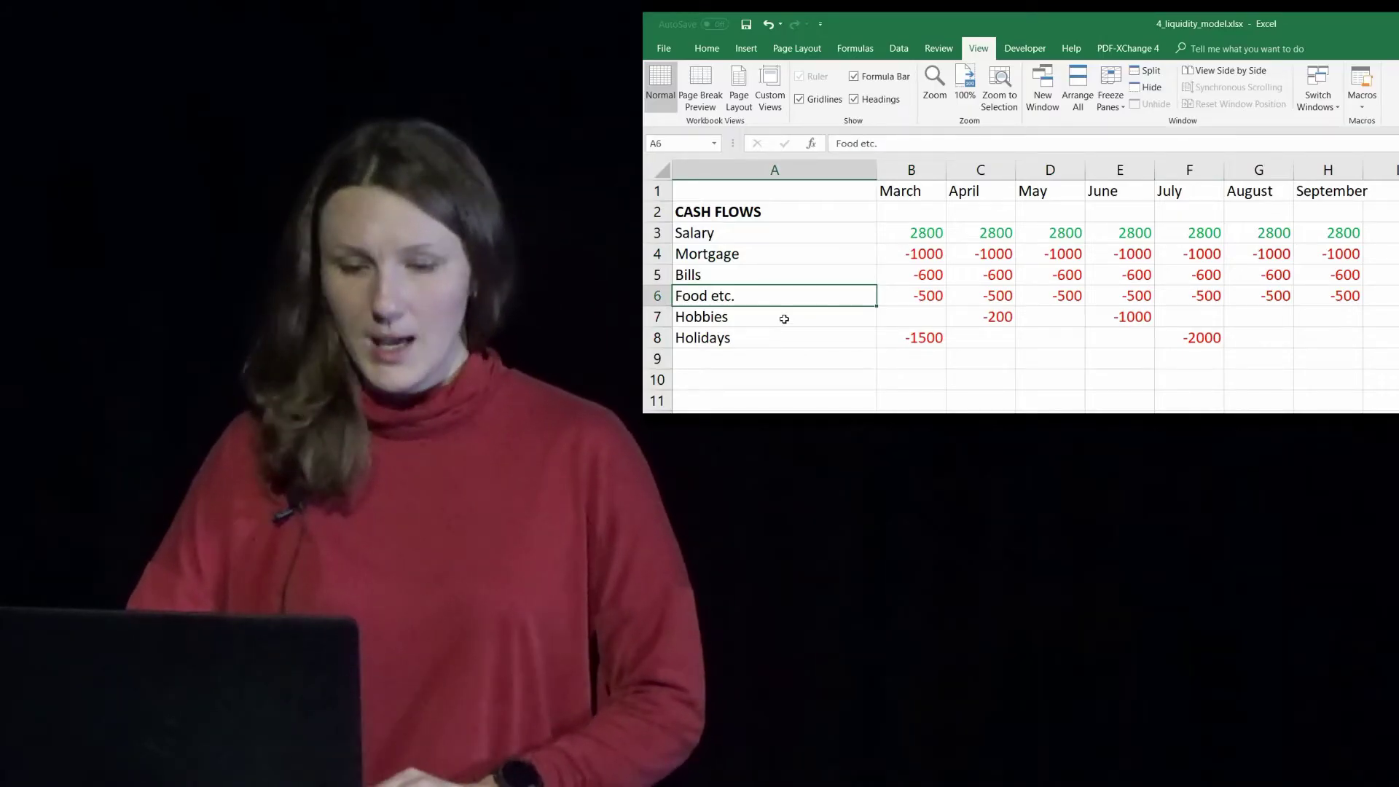
pyautogui.click(784, 318)
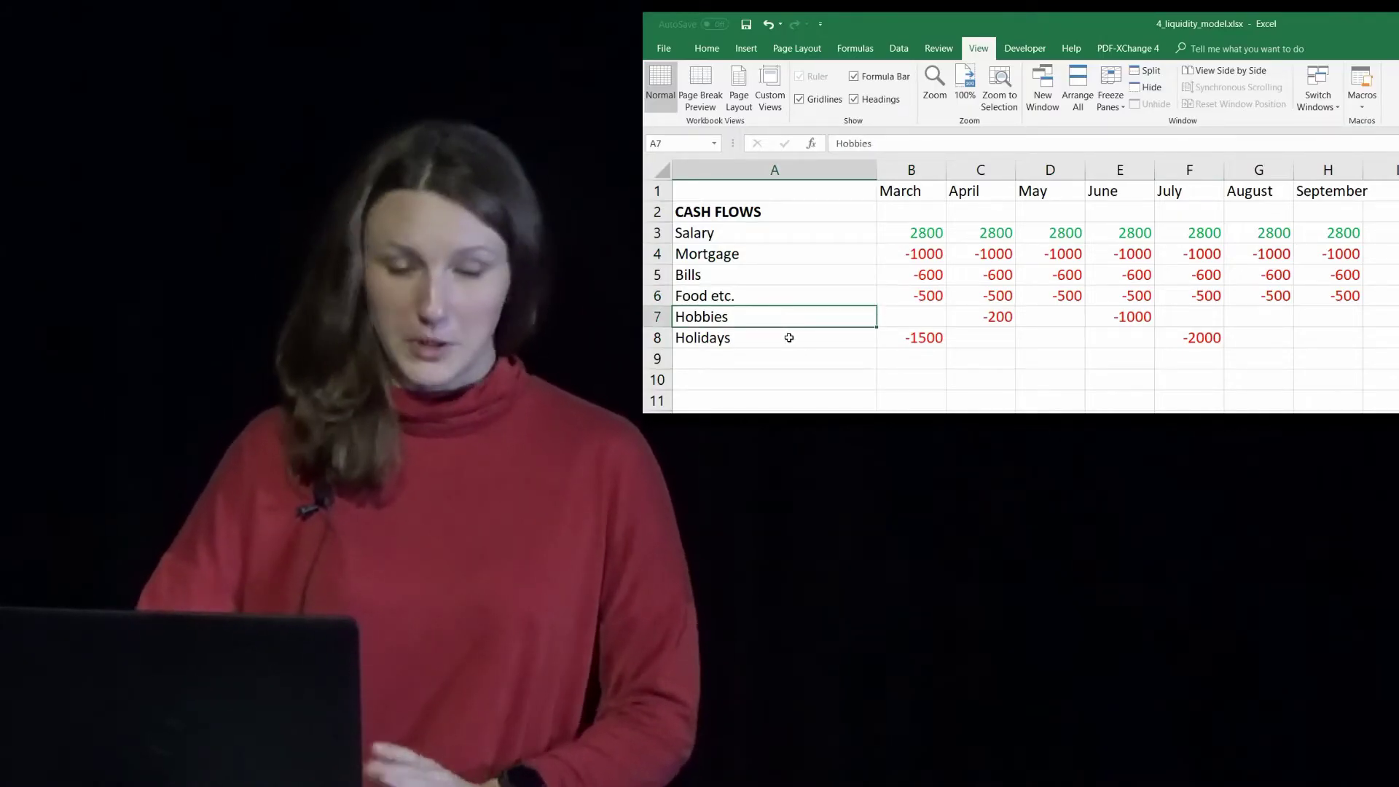
pyautogui.click(768, 341)
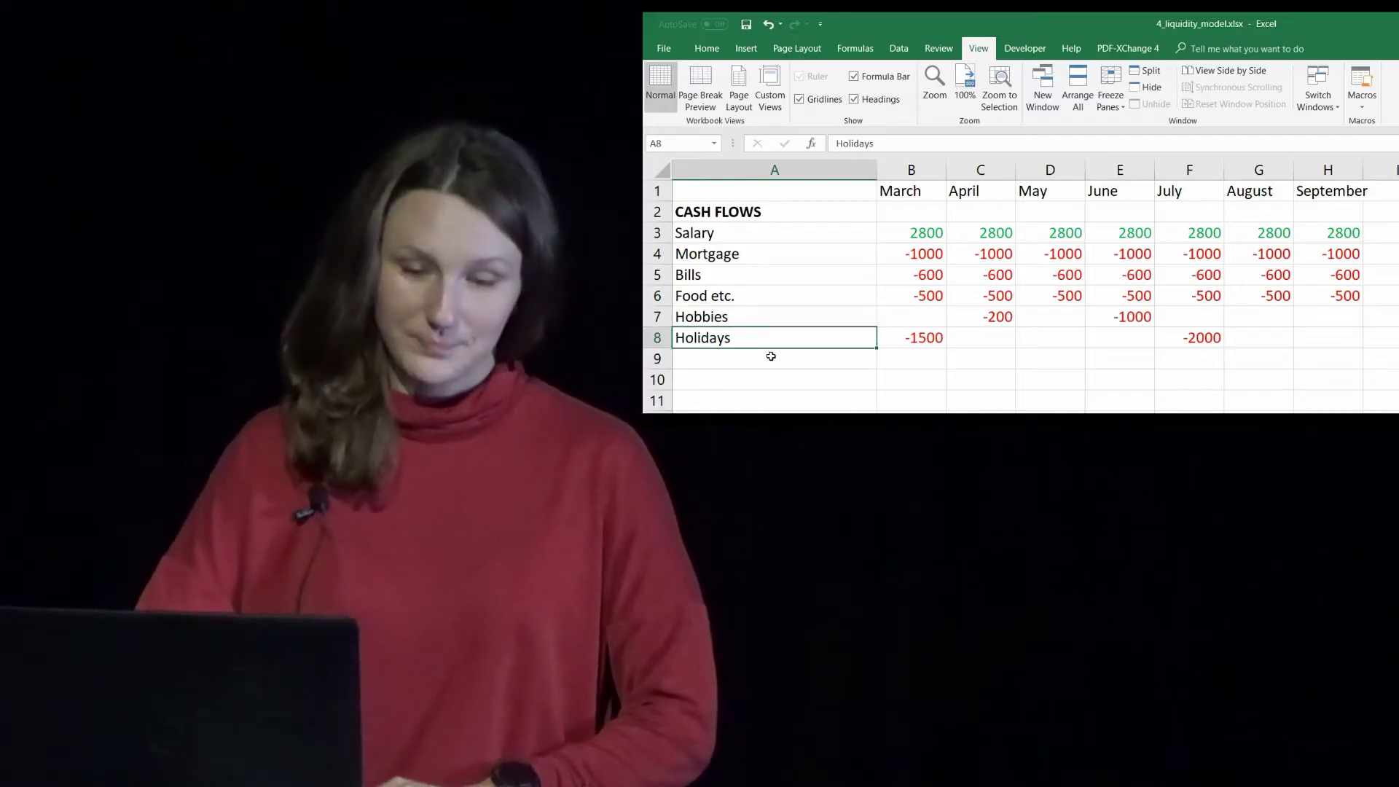
pyautogui.moveTo(902, 234); pyautogui.dragTo(1331, 340)
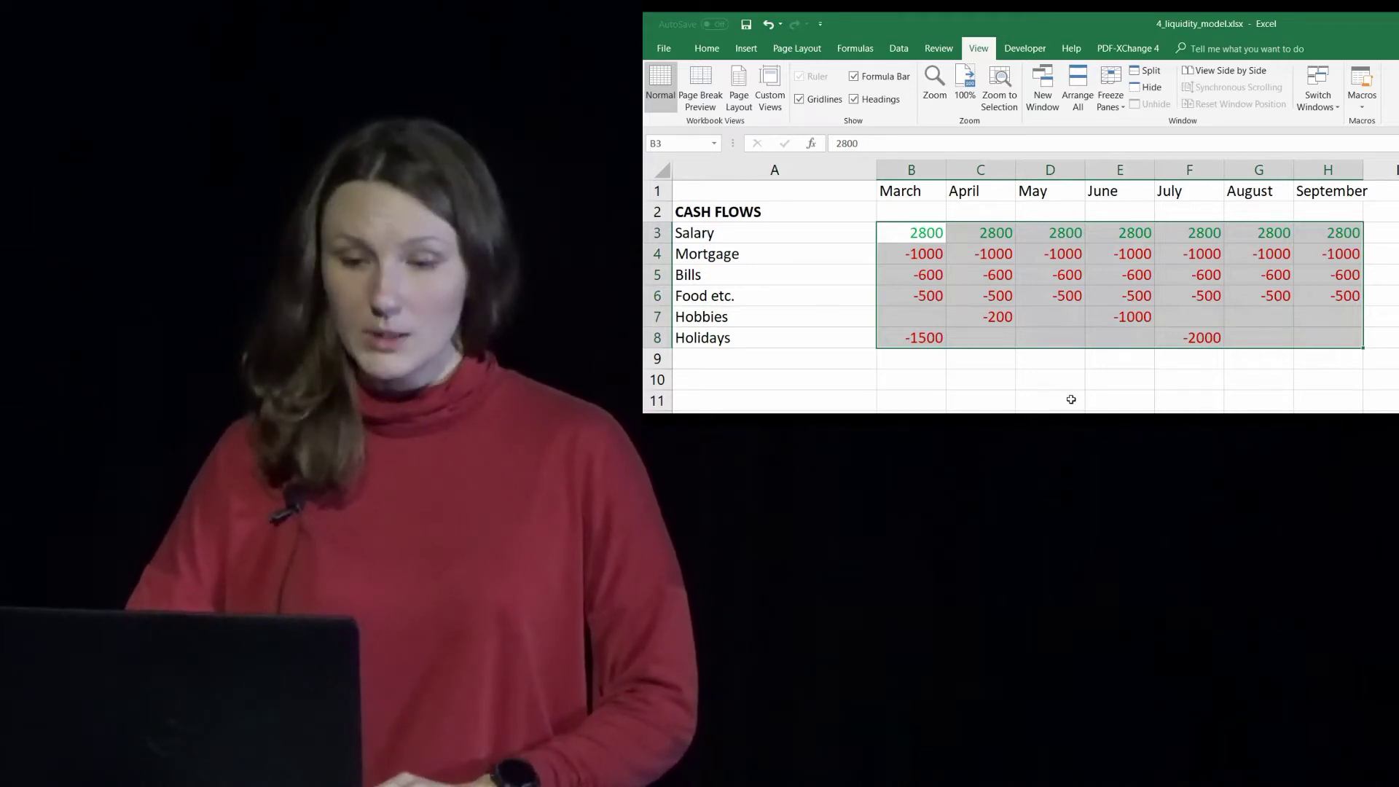
pyautogui.click(981, 393)
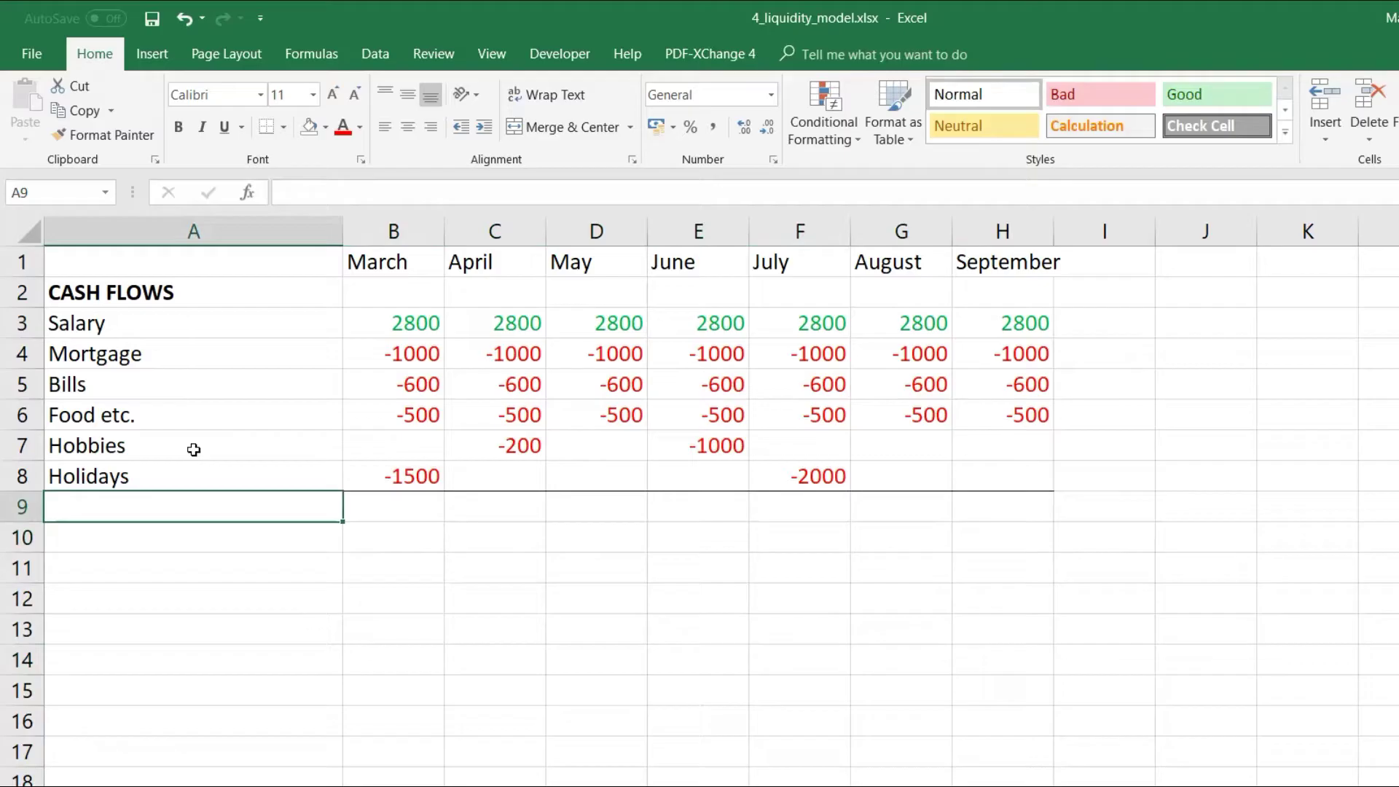
# Add a CF row in A9 with =SUM(B3:B8), filled across April to September.
pyautogui.write('CF')
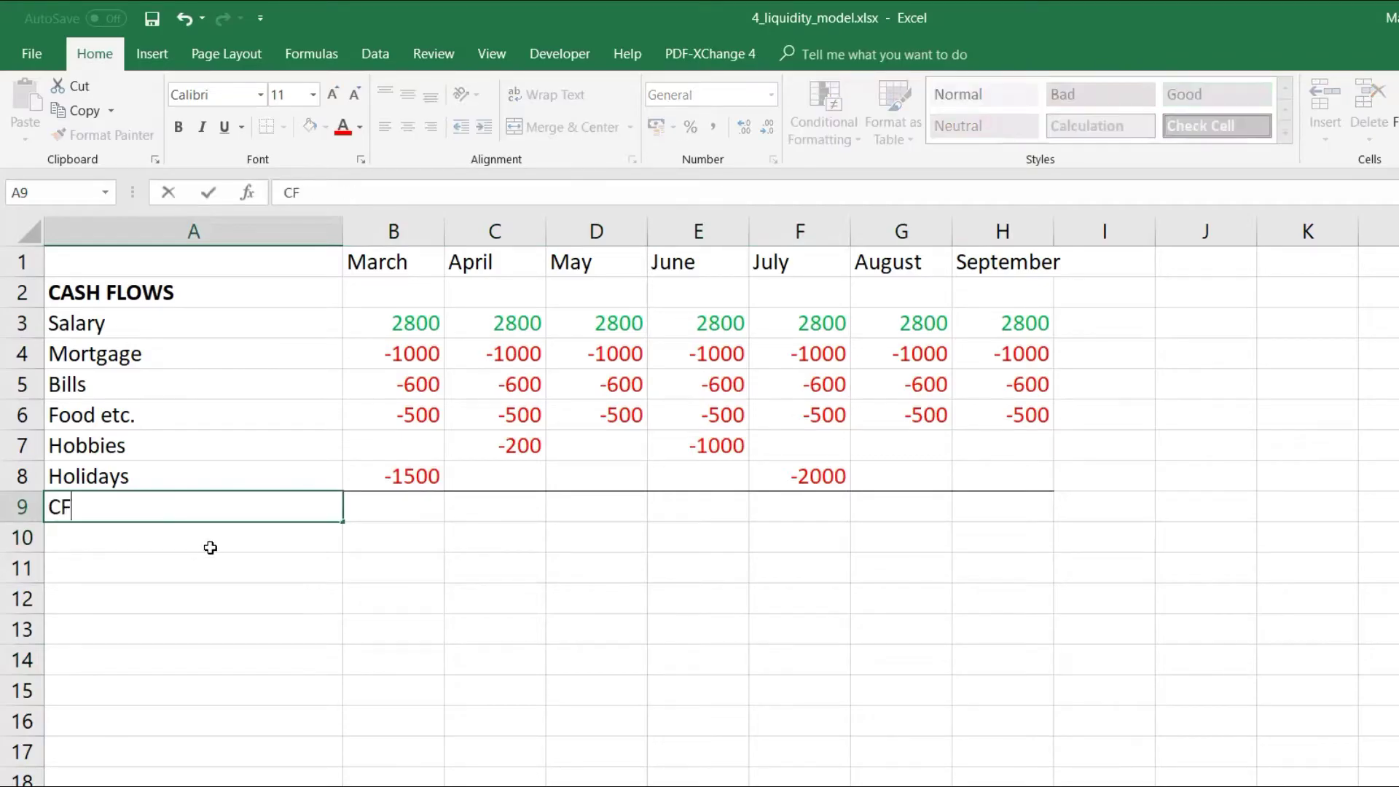
pyautogui.press('Return')
pyautogui.press('Up')
pyautogui.press('Right')
pyautogui.write('=SUM(')
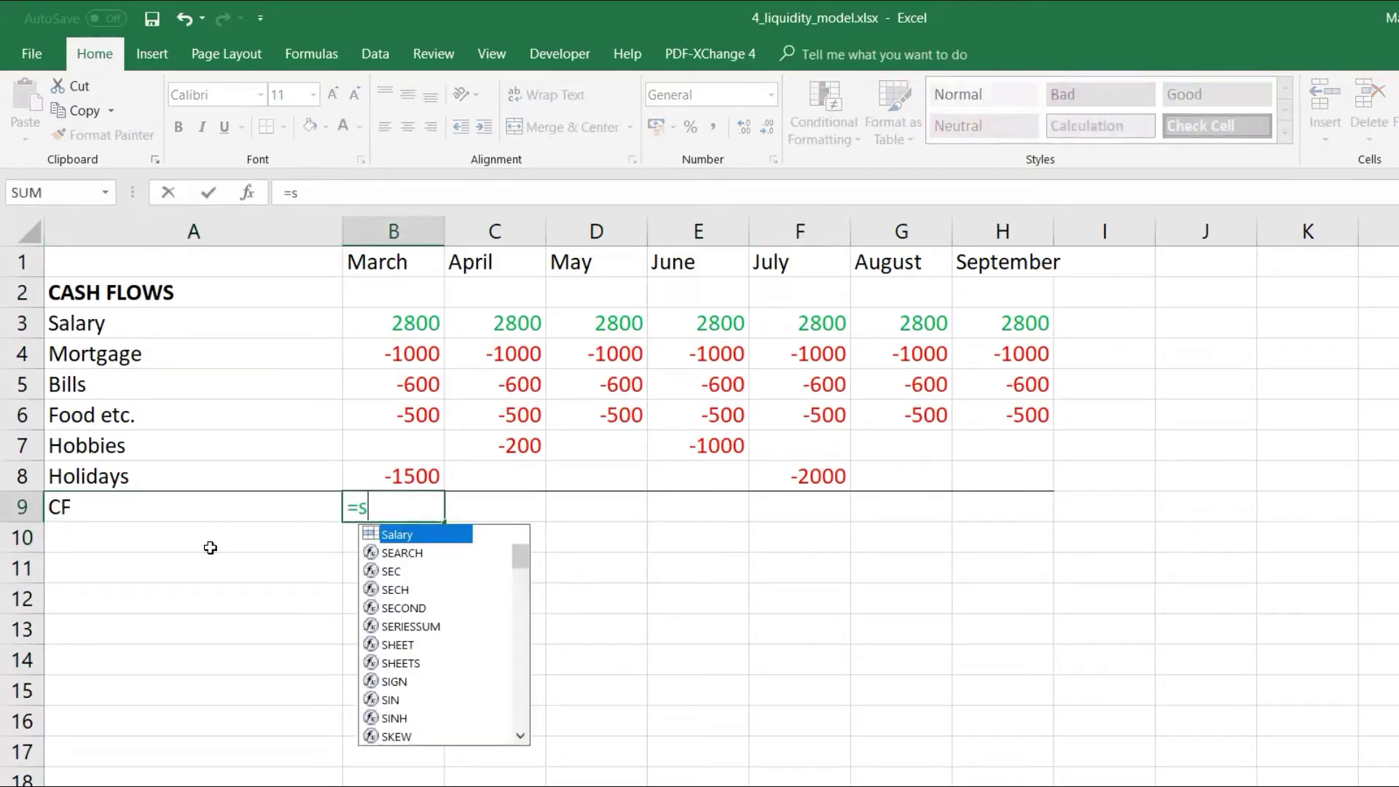
pyautogui.moveTo(371, 322); pyautogui.dragTo(373, 474)
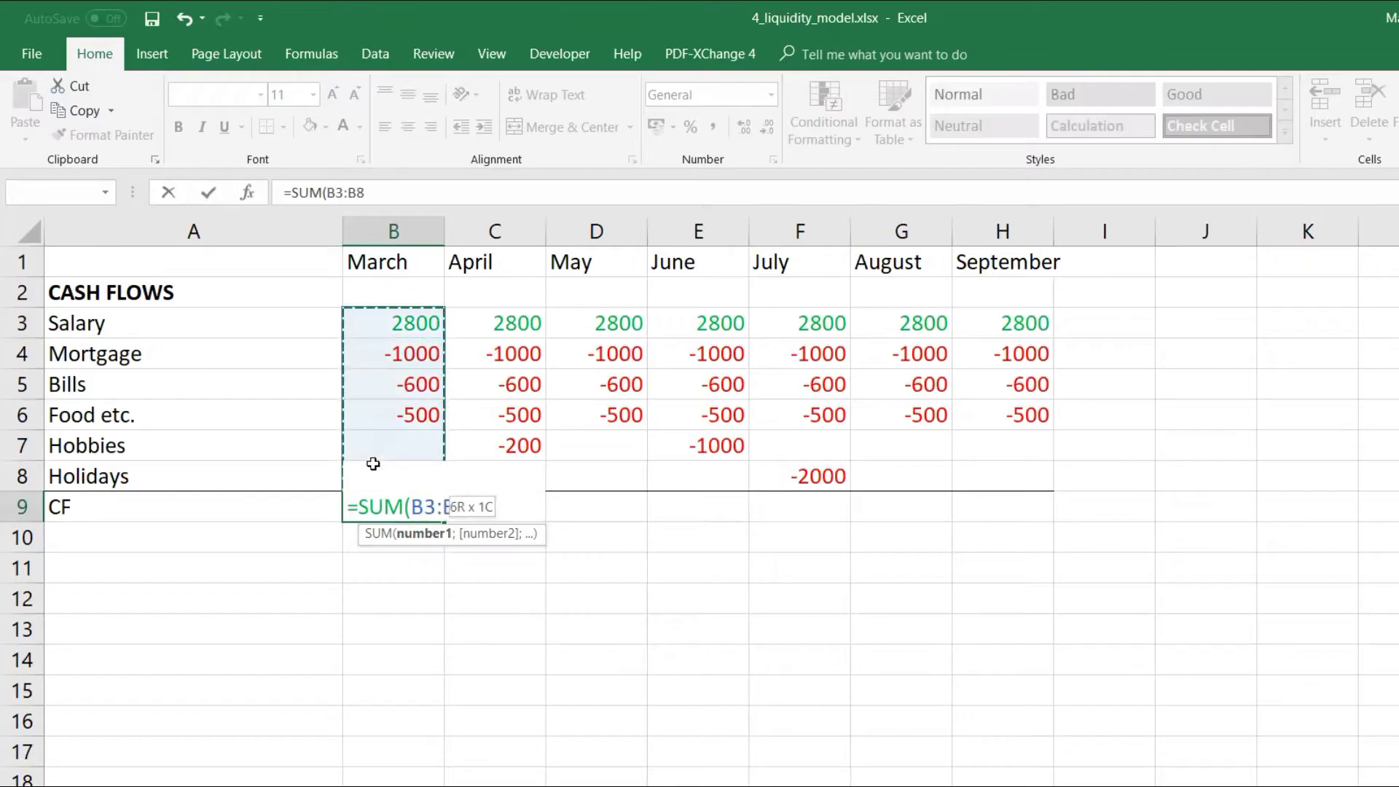
pyautogui.press('Return')
pyautogui.press('Up')
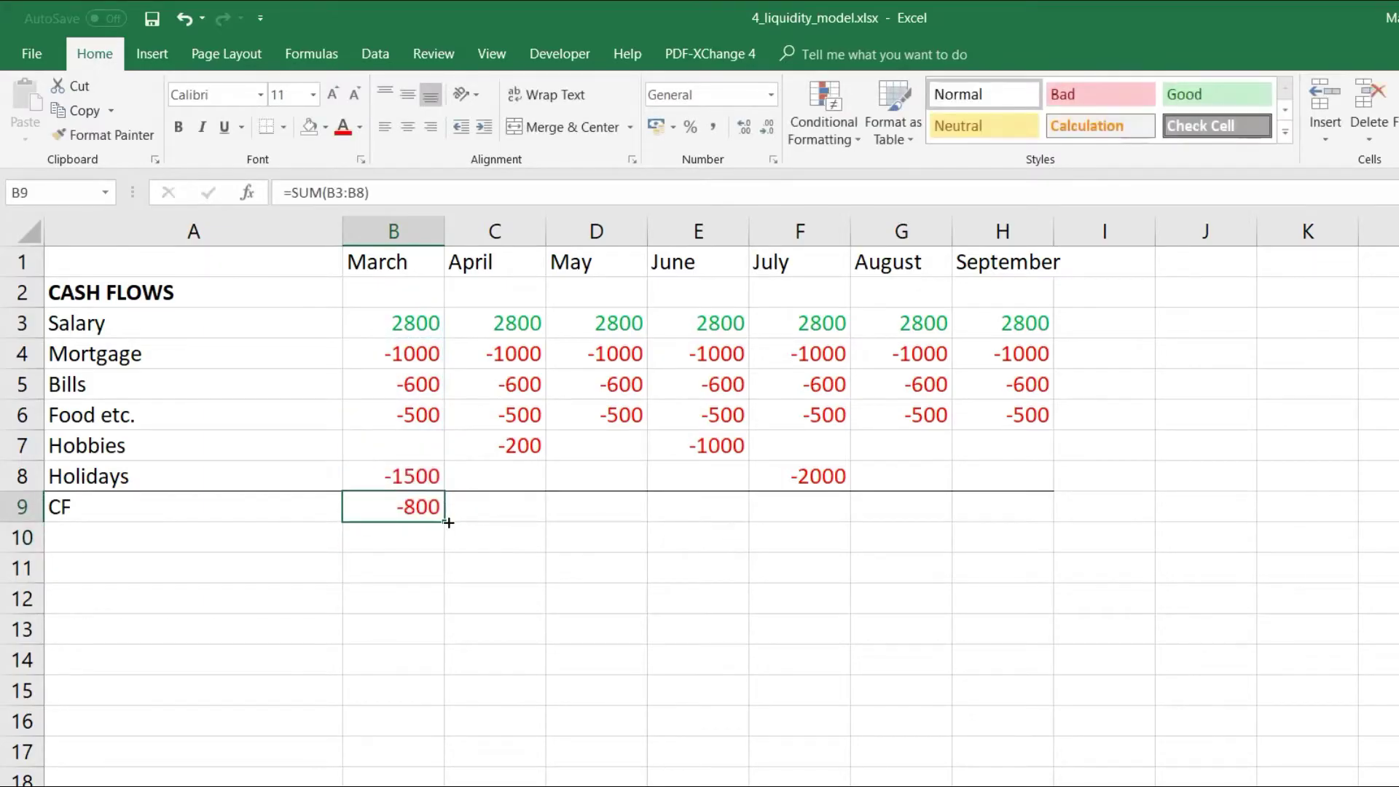
pyautogui.moveTo(448, 523); pyautogui.dragTo(1034, 510)
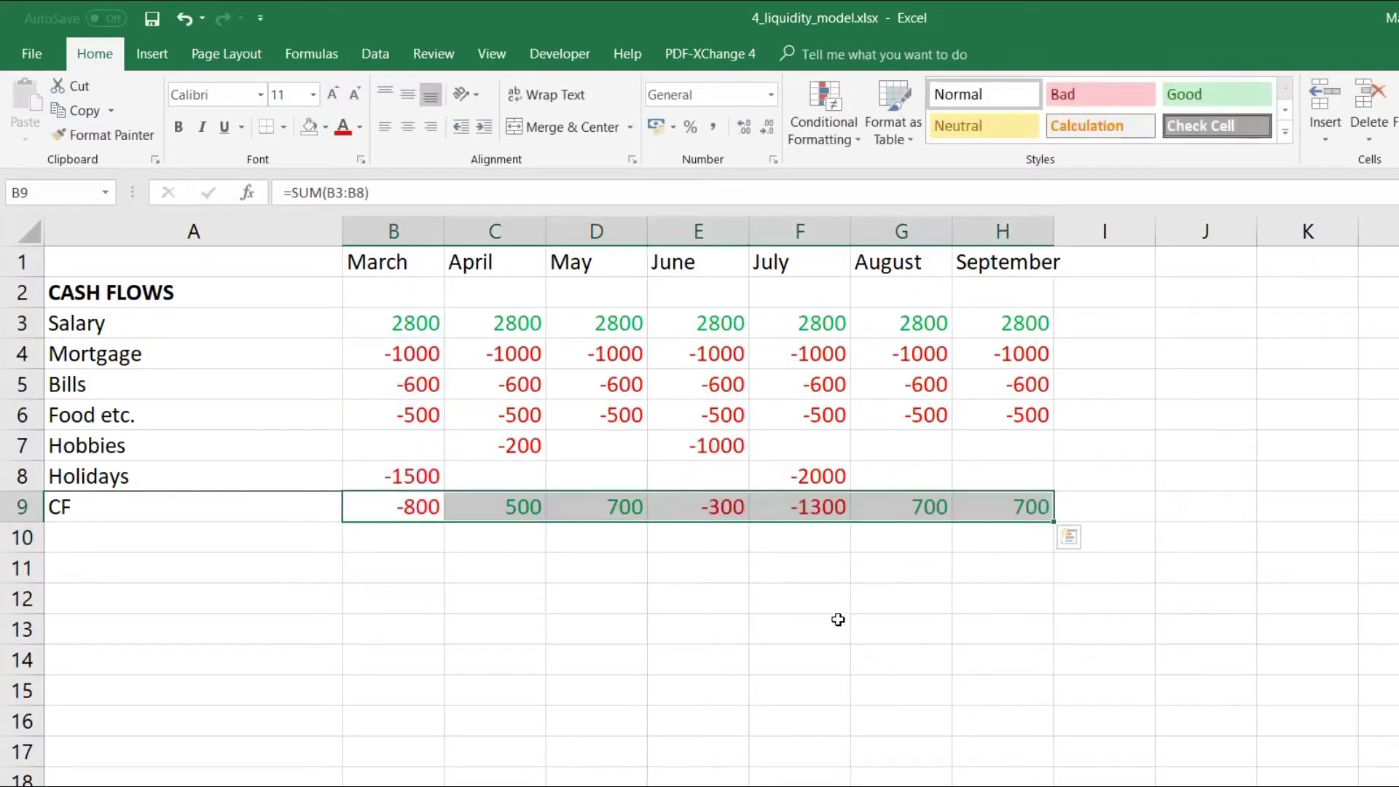
pyautogui.click(412, 510)
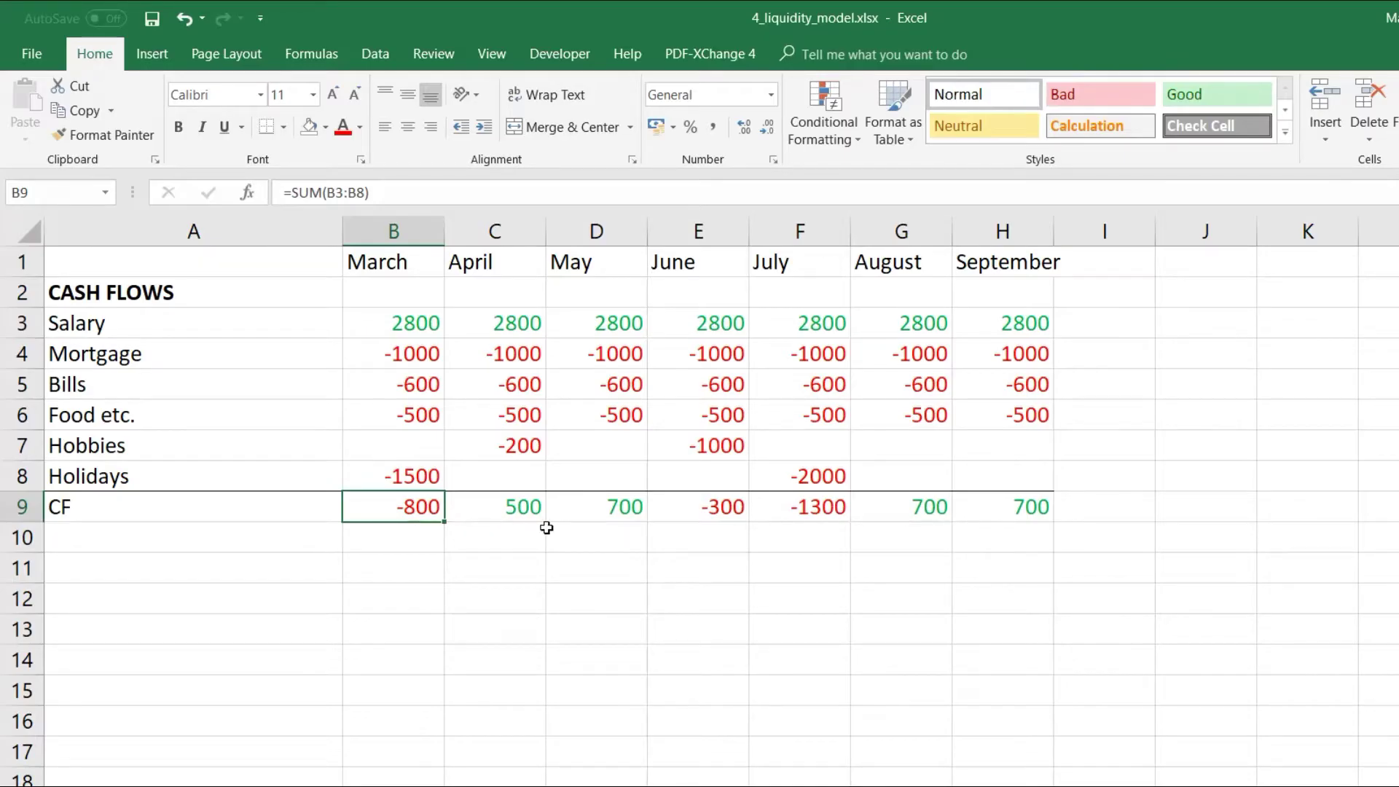
# Add a bold BUDGET heading in cell A11.
pyautogui.click(252, 569)
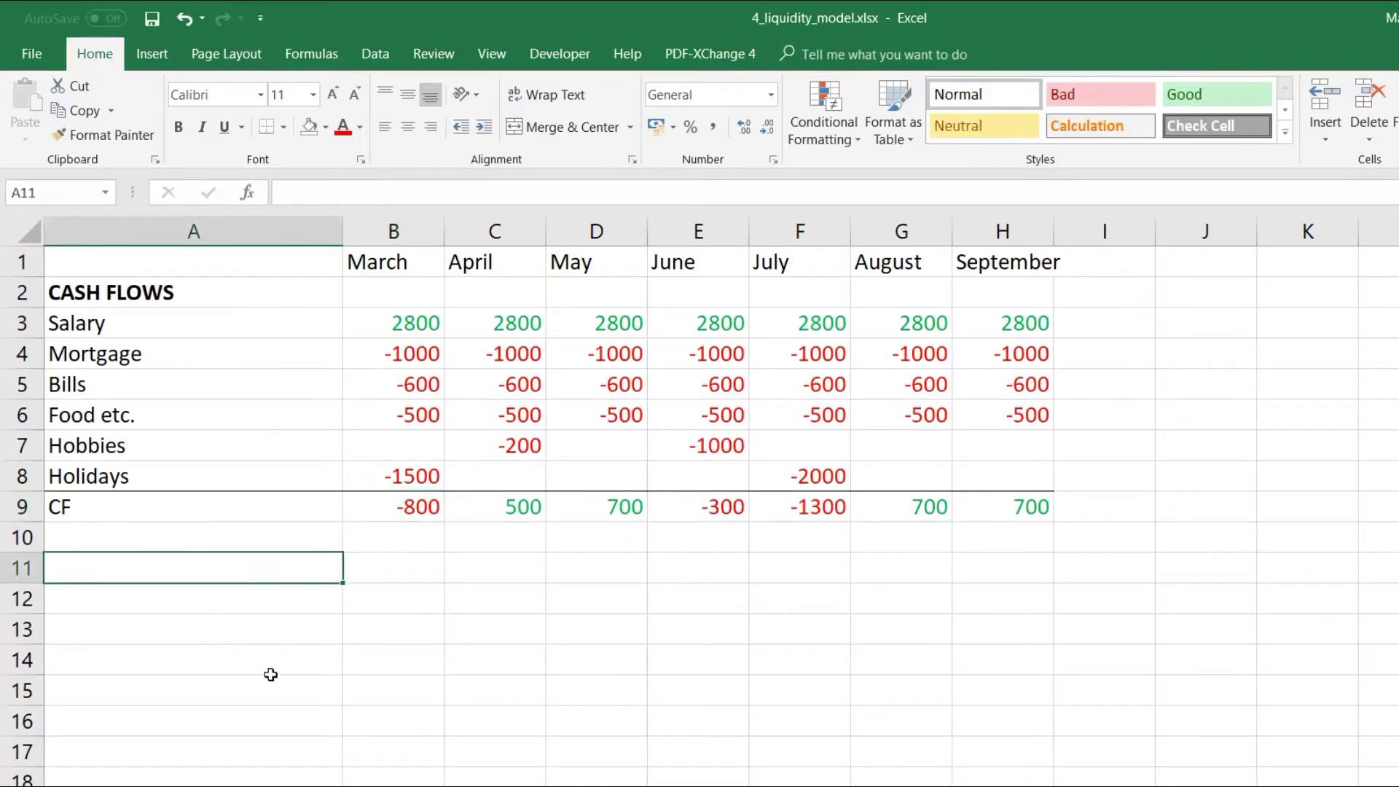
pyautogui.write('BUDGET')
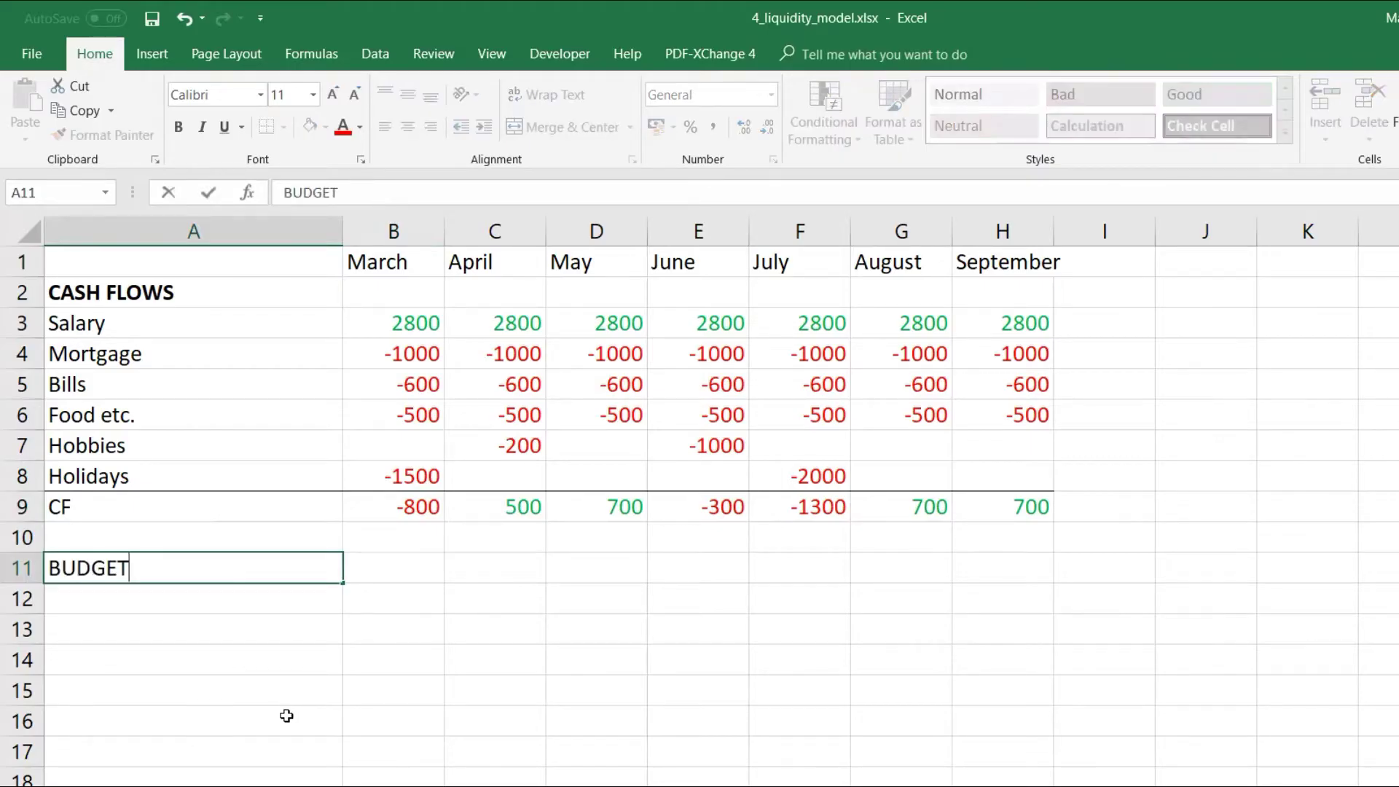
pyautogui.press('Return')
pyautogui.press('Up')
pyautogui.hotkey('ctrl', 'b')
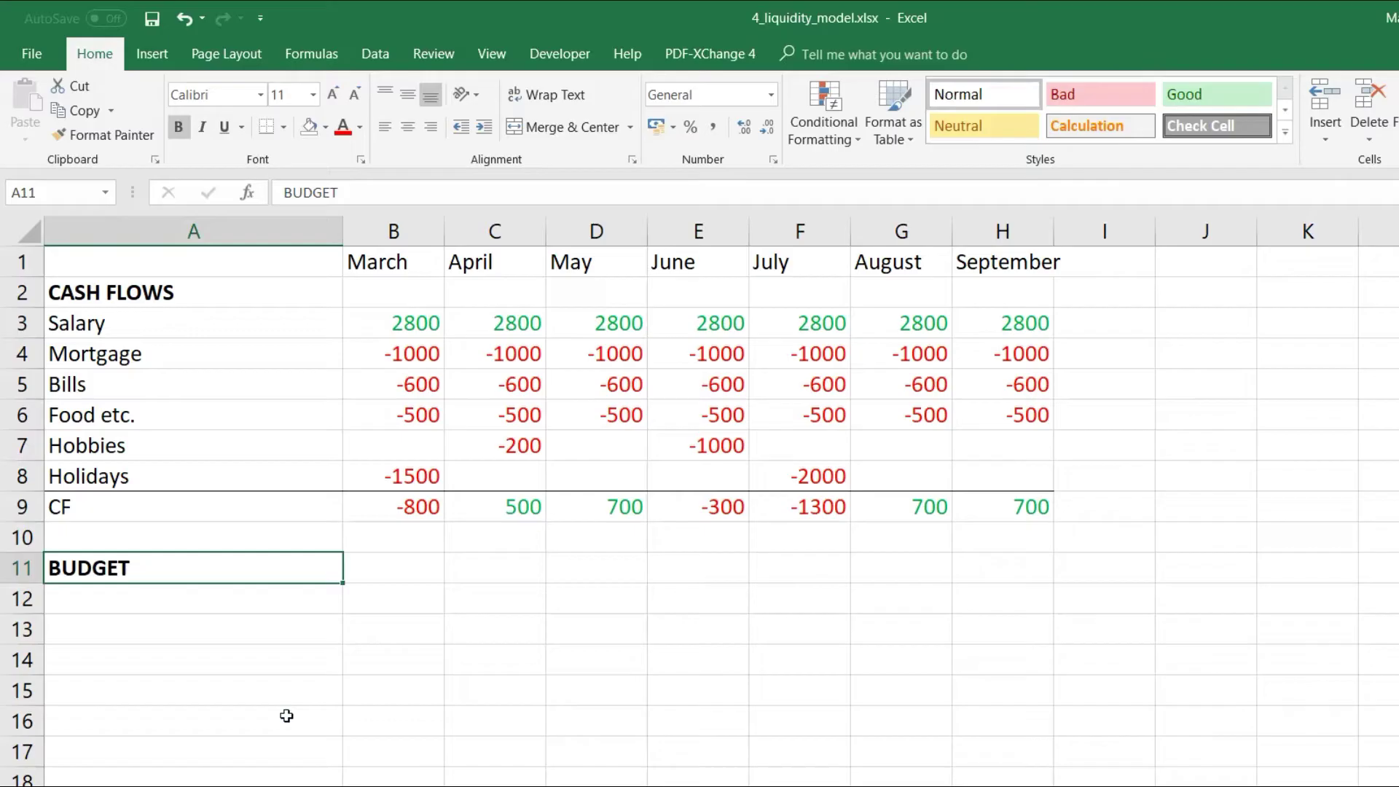
# Enter an Initial account row with 500 for March.
pyautogui.press('Down')
pyautogui.write('Init')
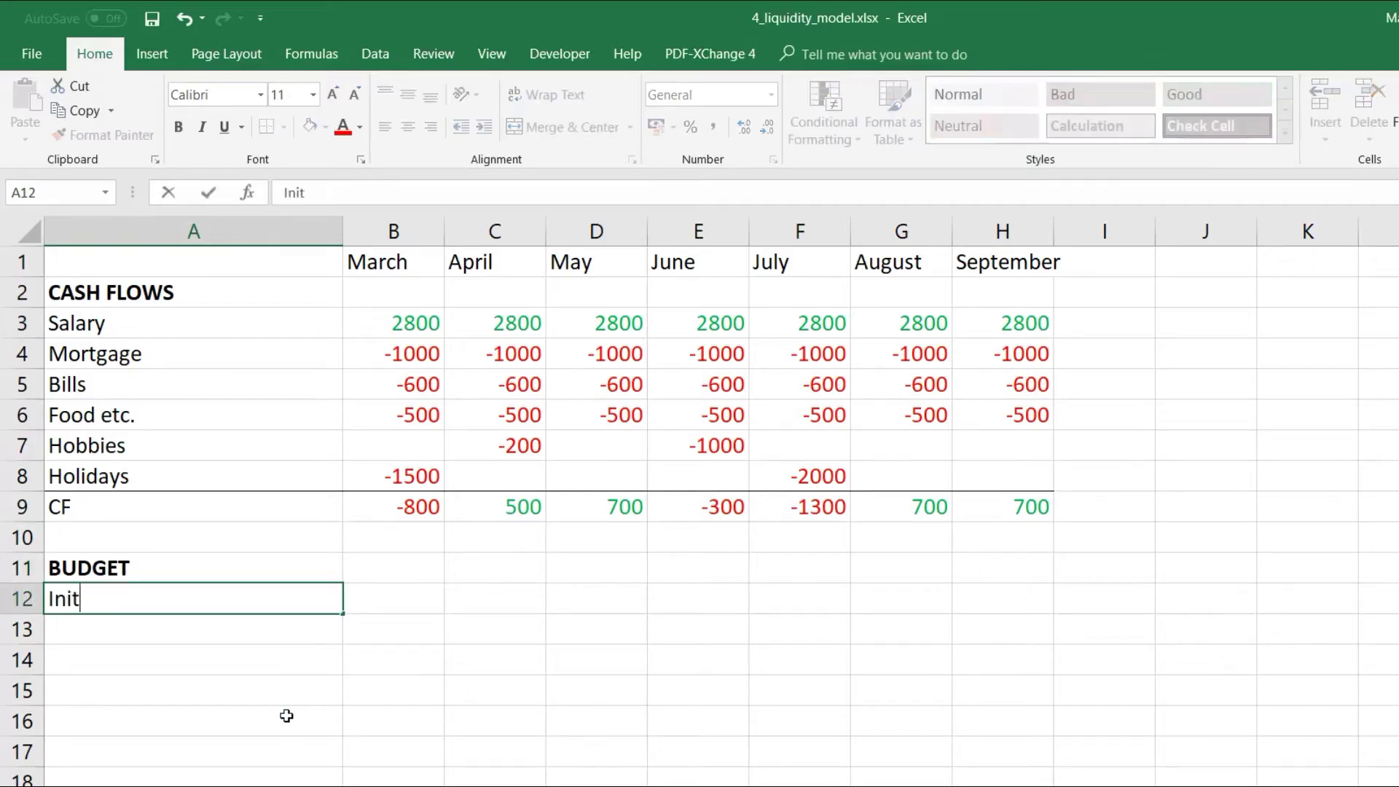
pyautogui.write('ial accoun')
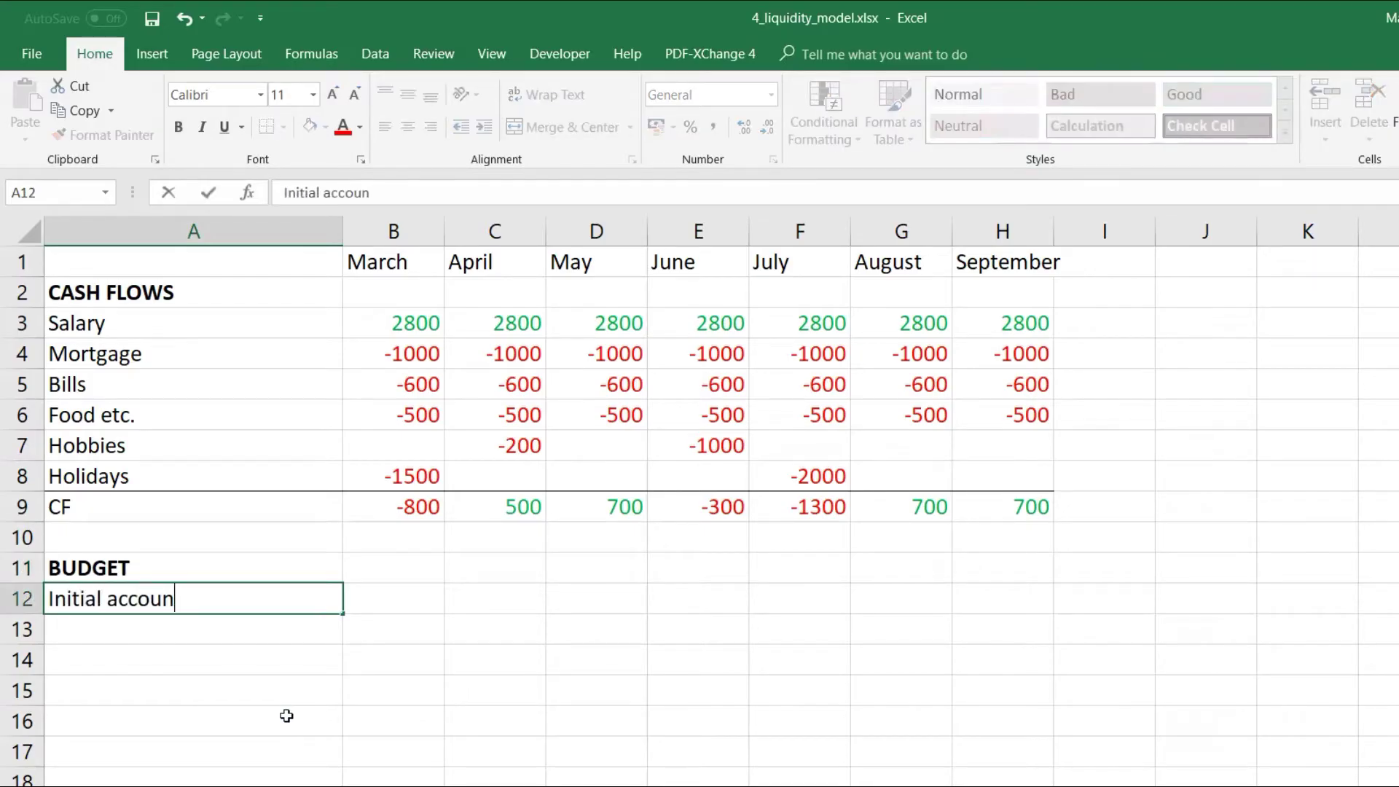
pyautogui.write('t')
pyautogui.press('Tab')
pyautogui.write('500')
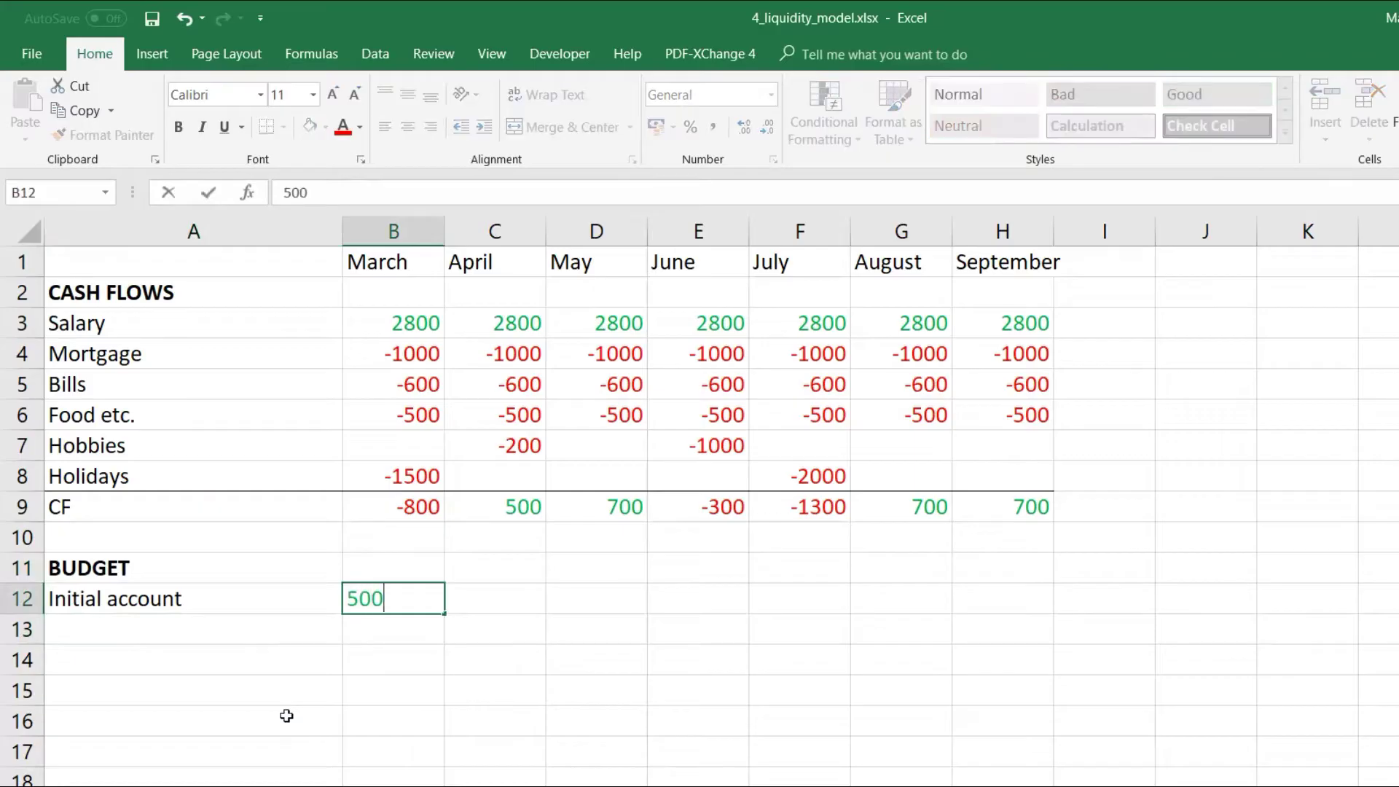
pyautogui.press('Return')
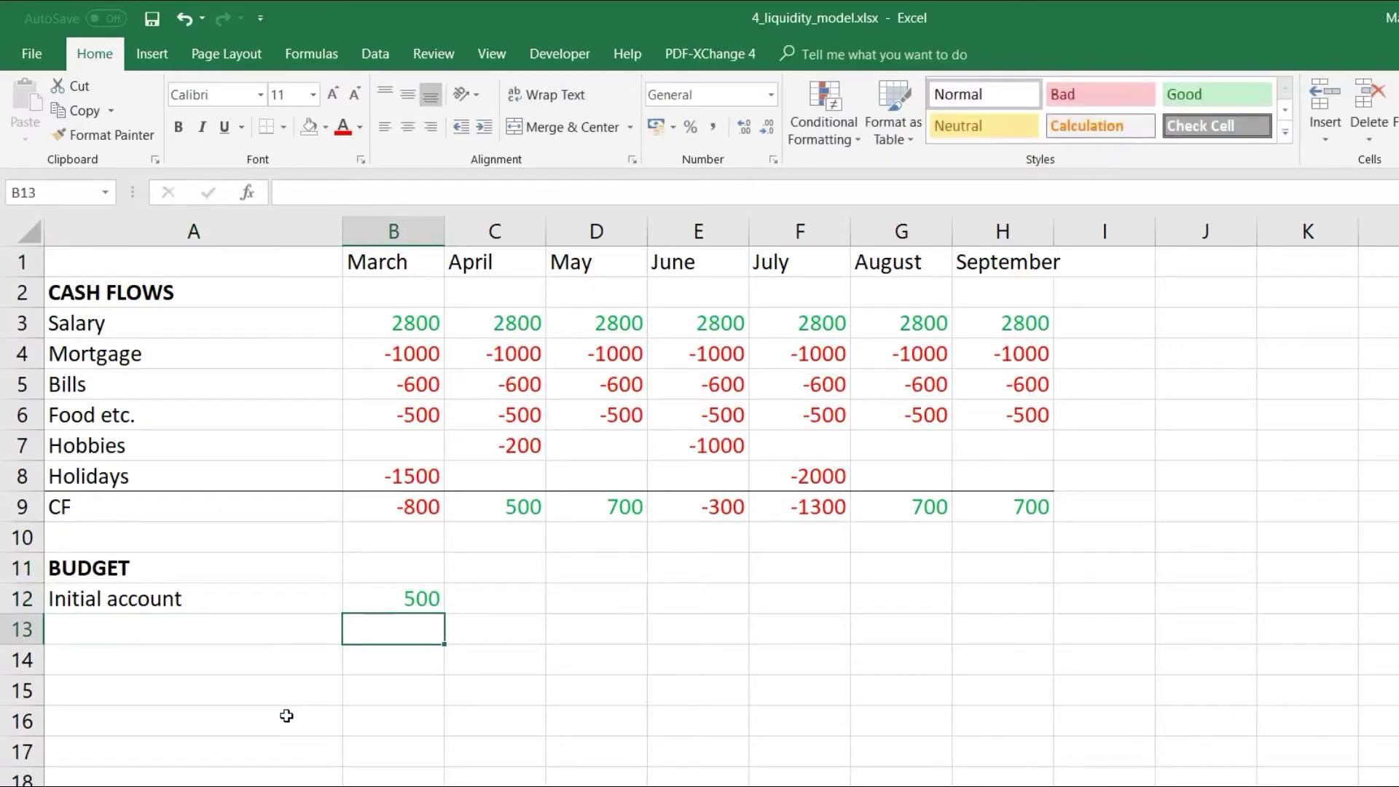
pyautogui.press('Left')
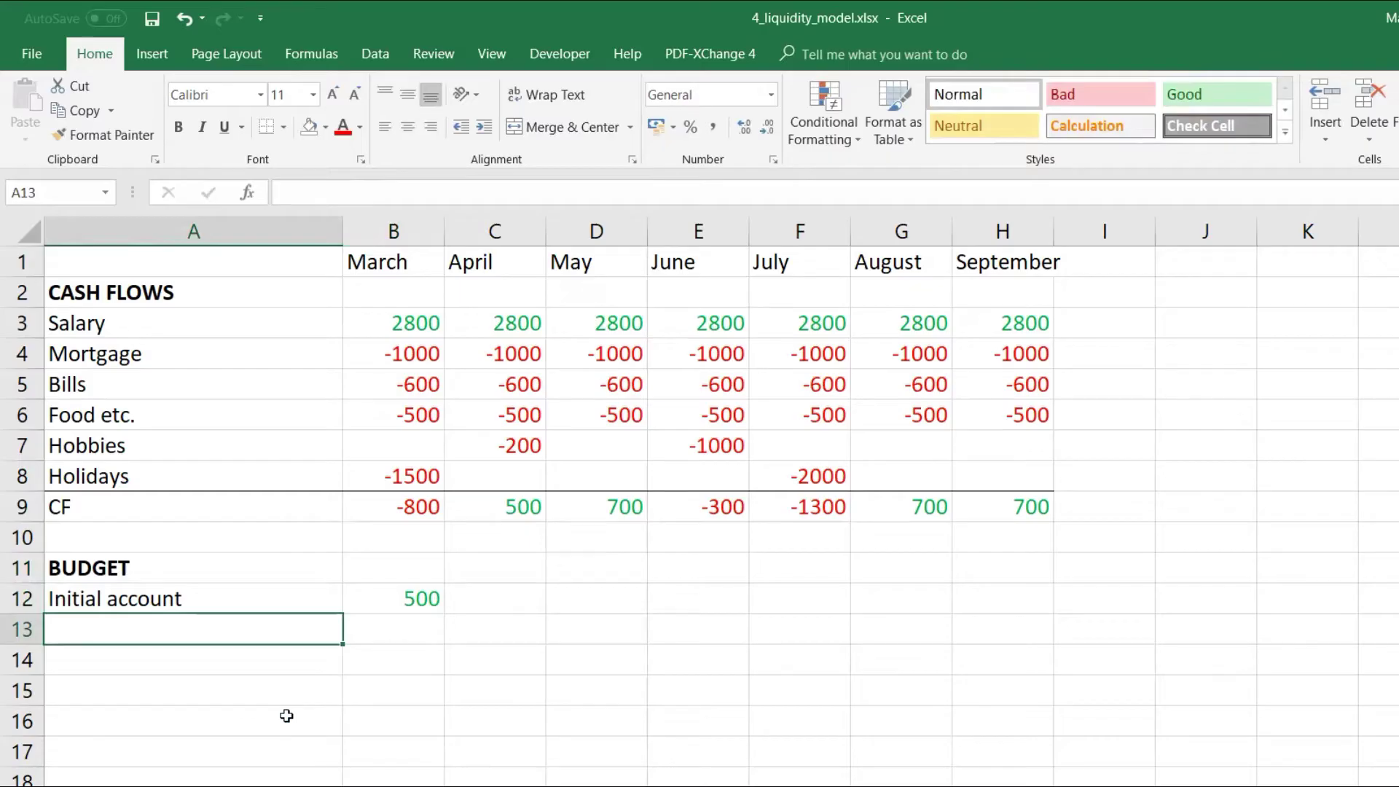
# Label row 13 Liquidity and give March the formula =$B$12+SUM($B$9:B9).
pyautogui.write('Liquidity')
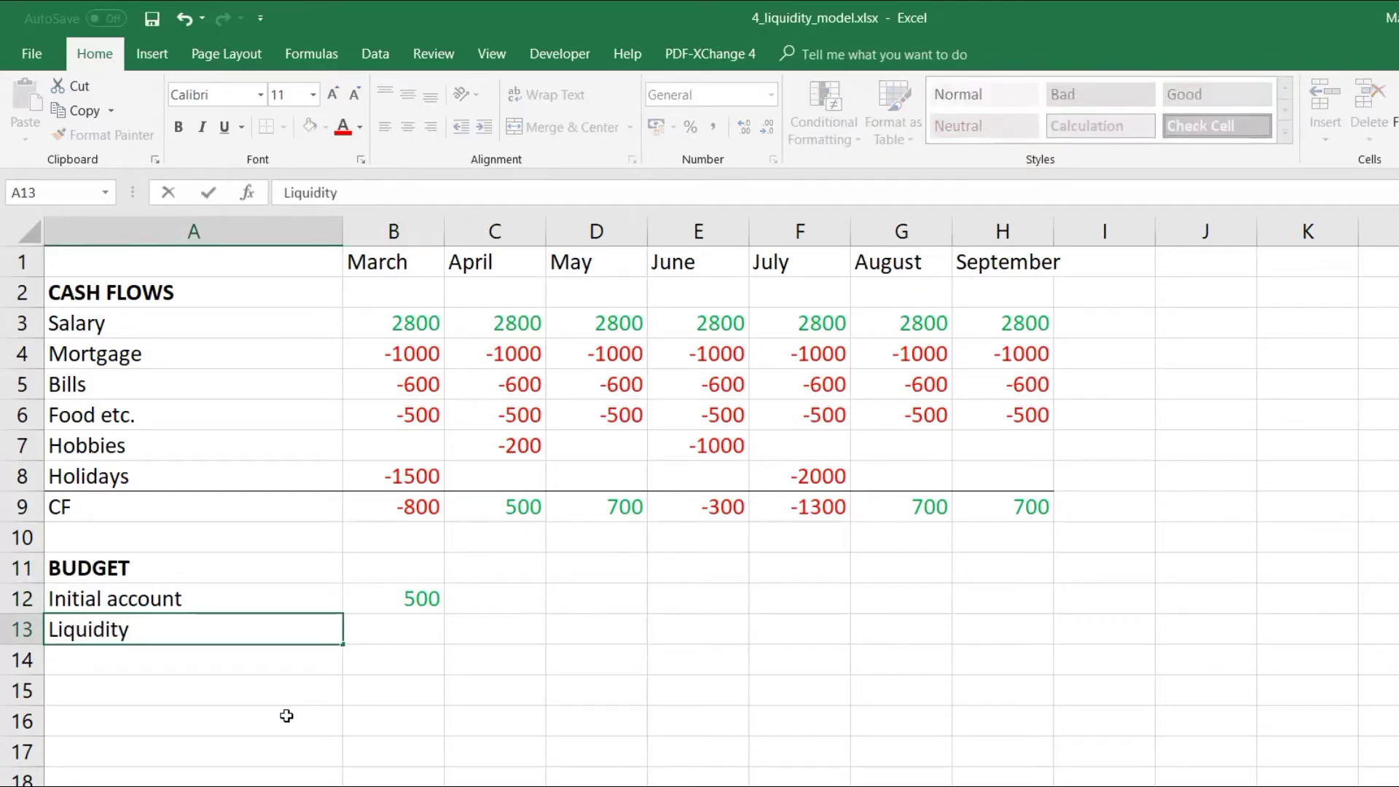
pyautogui.press('Tab')
pyautogui.write('=')
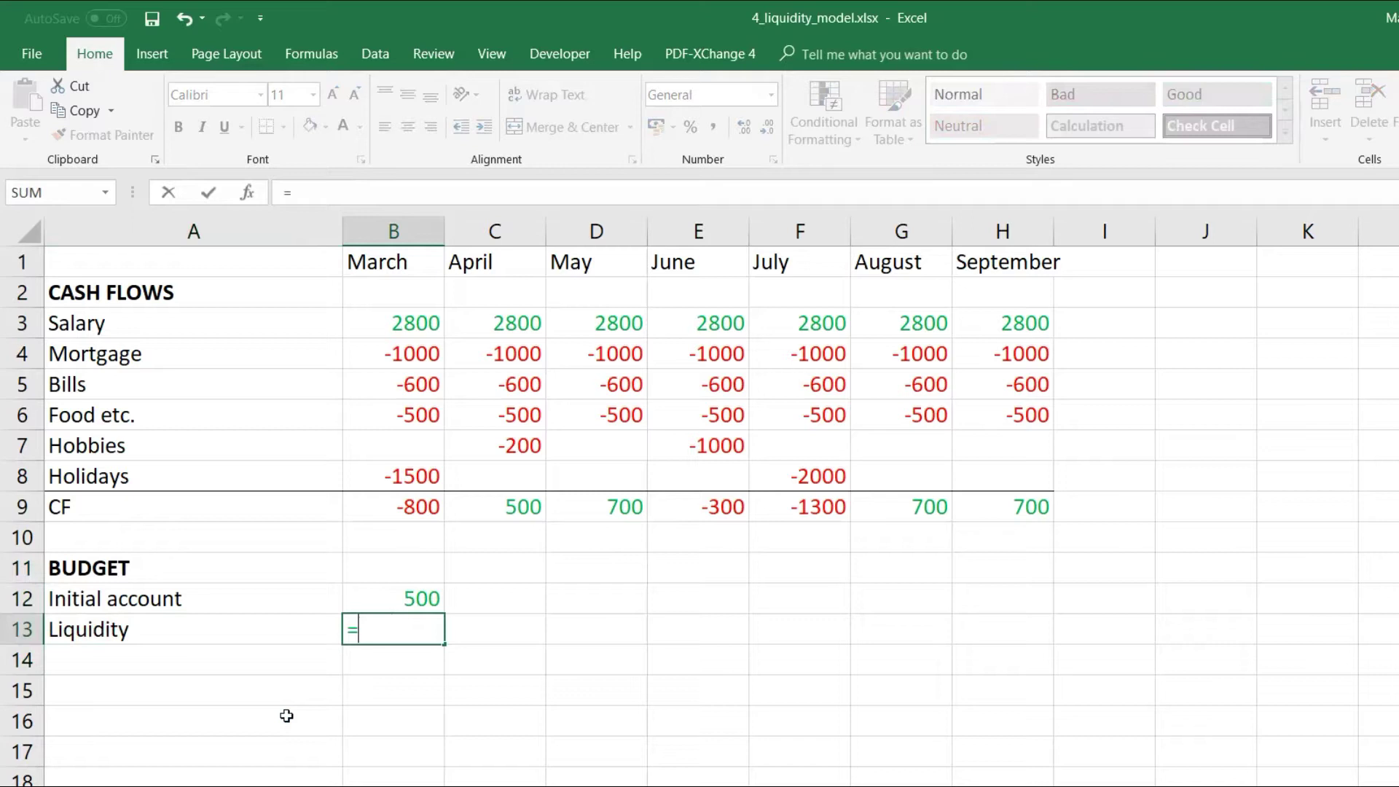
pyautogui.click(372, 598)
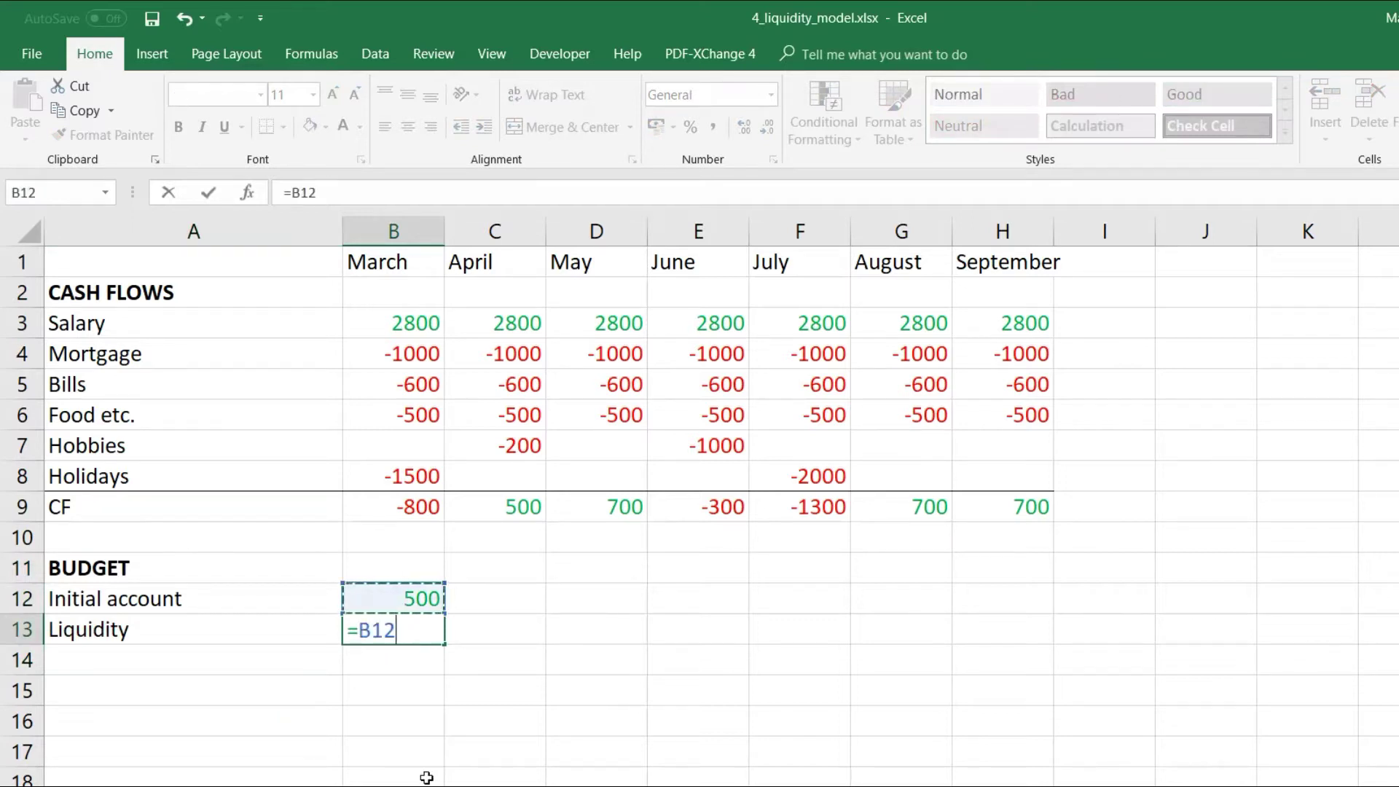
pyautogui.press('F4')
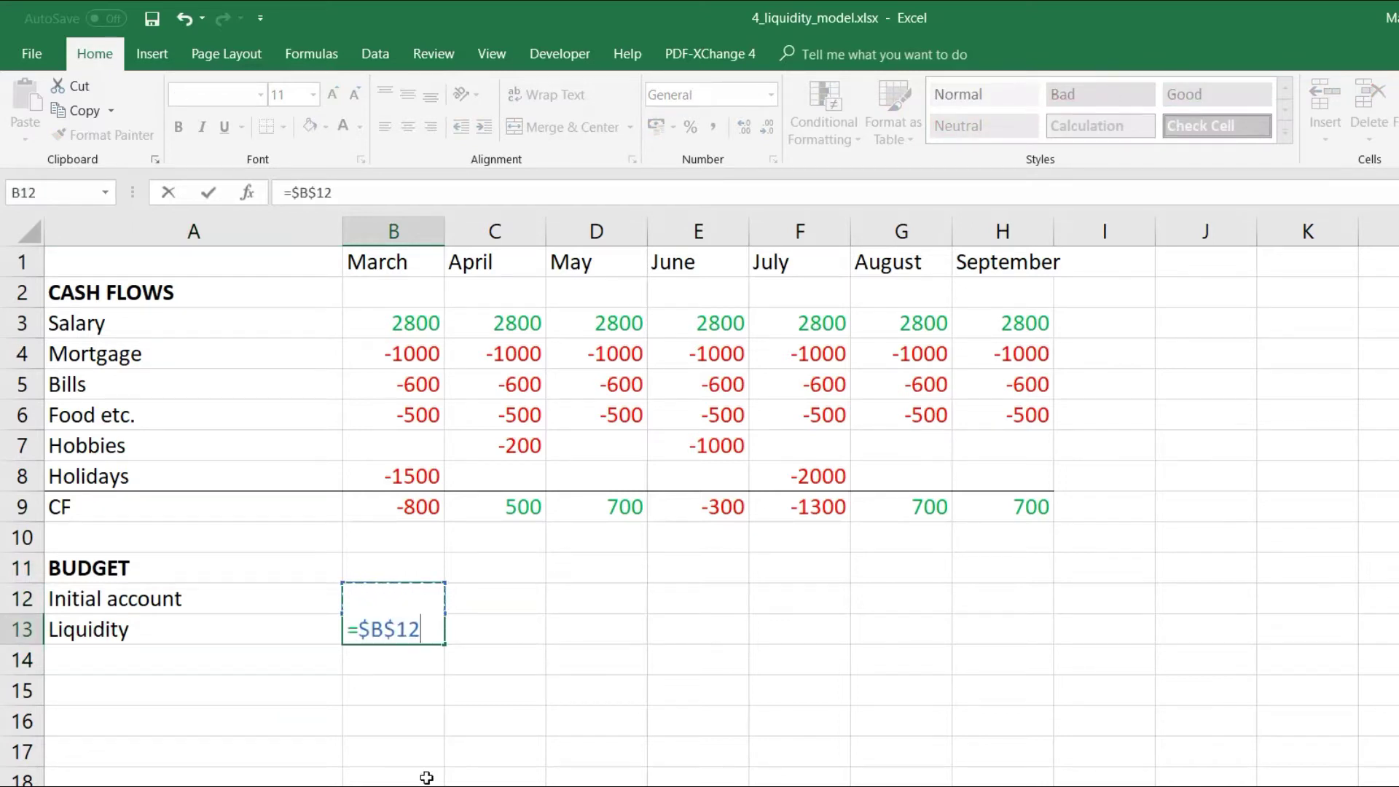
pyautogui.write('+sum')
pyautogui.press('Tab')
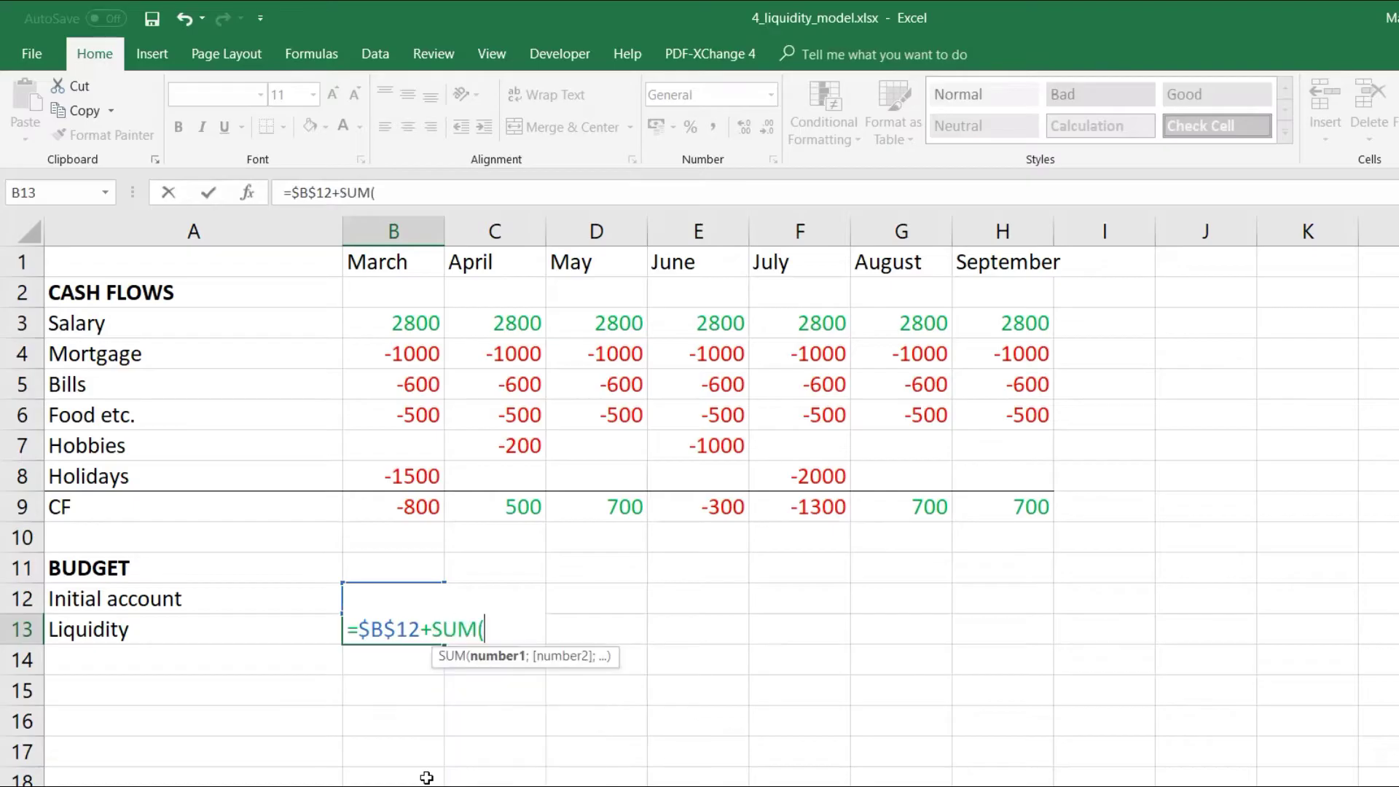
pyautogui.click(399, 506)
pyautogui.write(':')
pyautogui.click(399, 506)
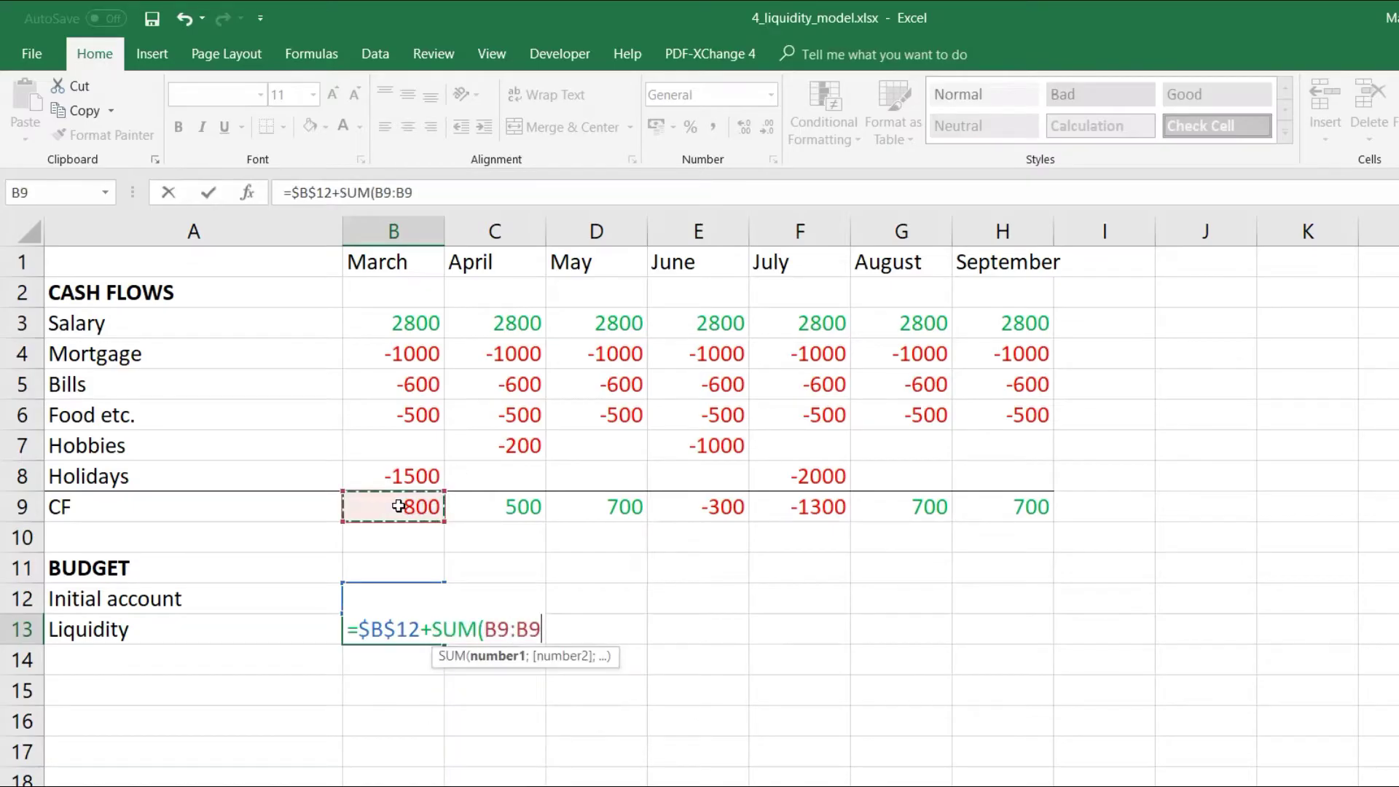
pyautogui.write(')')
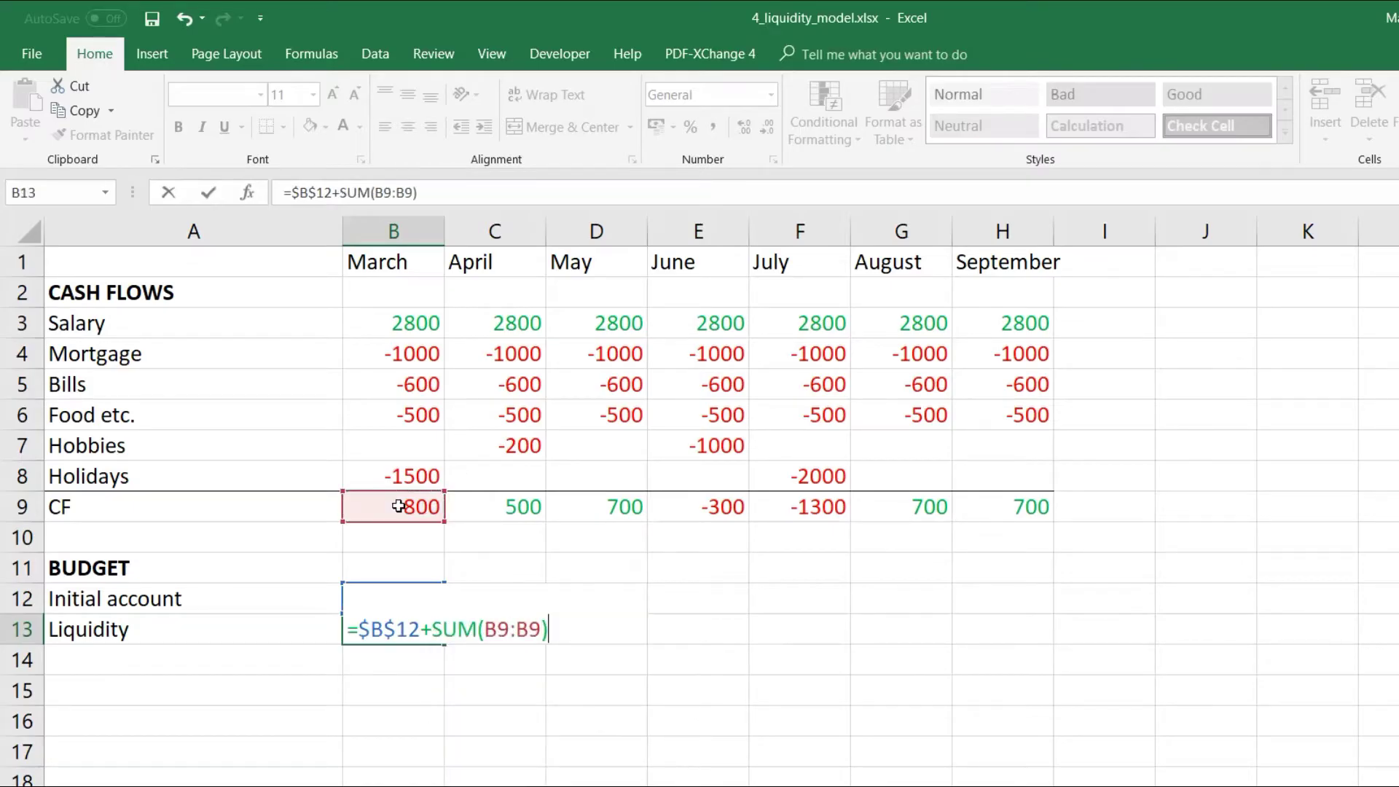
pyautogui.click(497, 631)
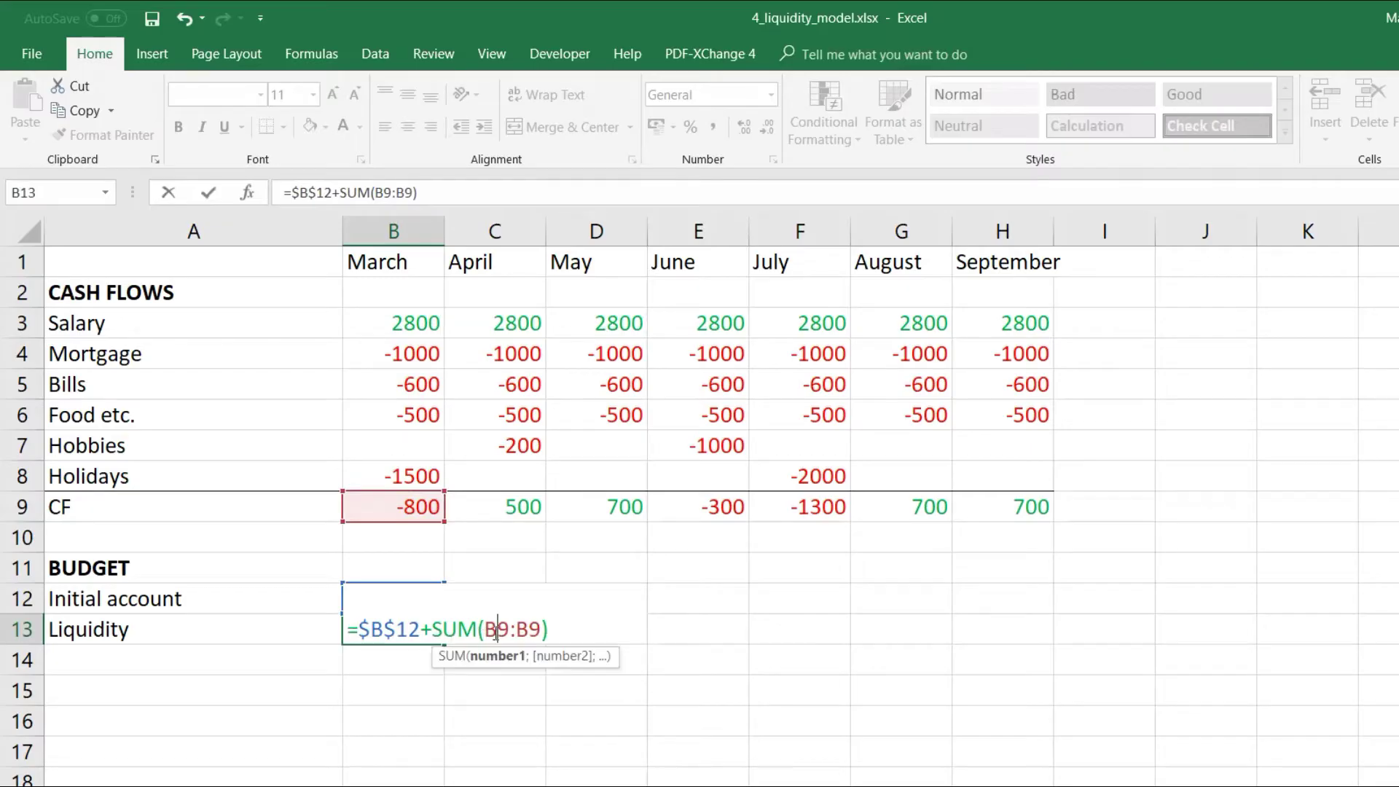
pyautogui.press('F4')
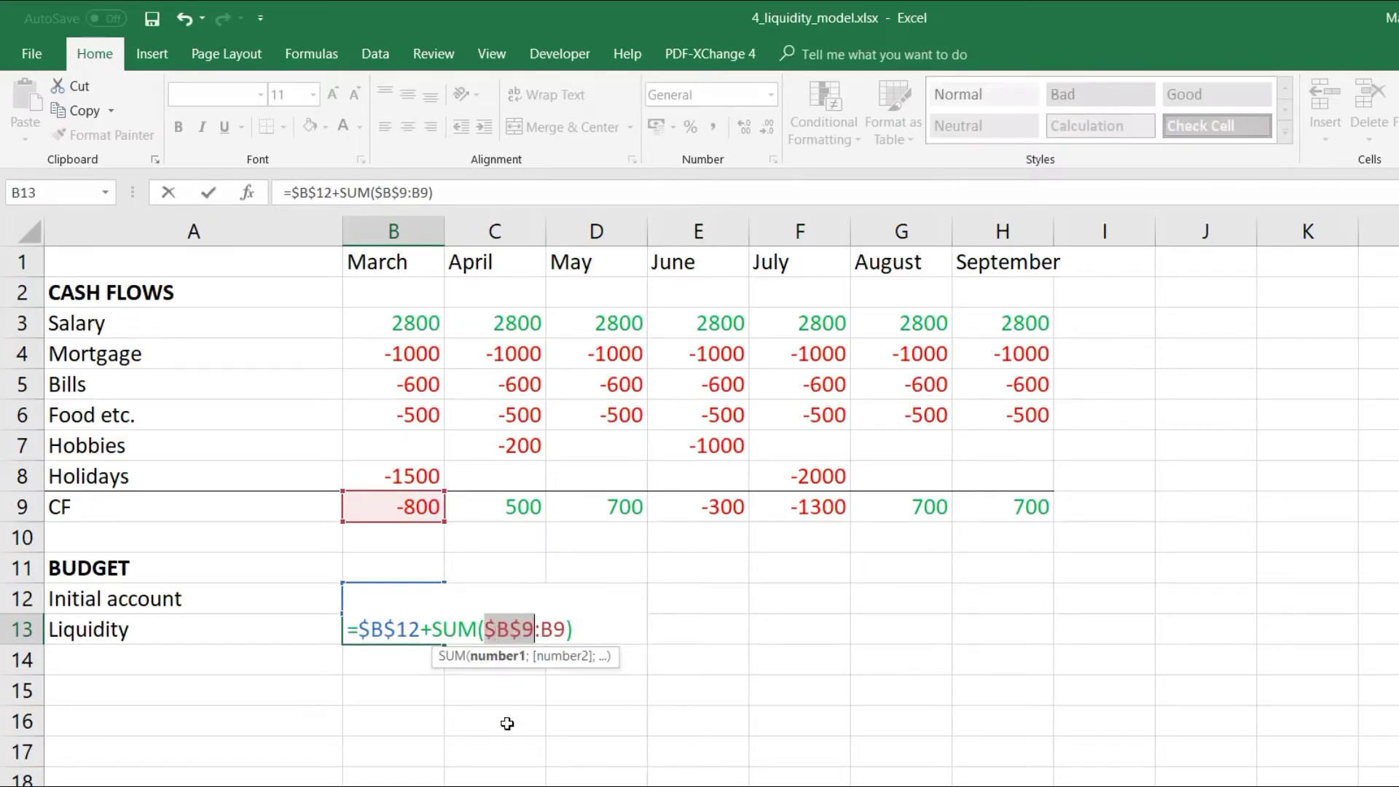
pyautogui.press('Return')
# Fill the liquidity formula across to September and check June's formula.
pyautogui.click(402, 626)
pyautogui.moveTo(444, 644); pyautogui.dragTo(1058, 642)
pyautogui.doubleClick(678, 627)
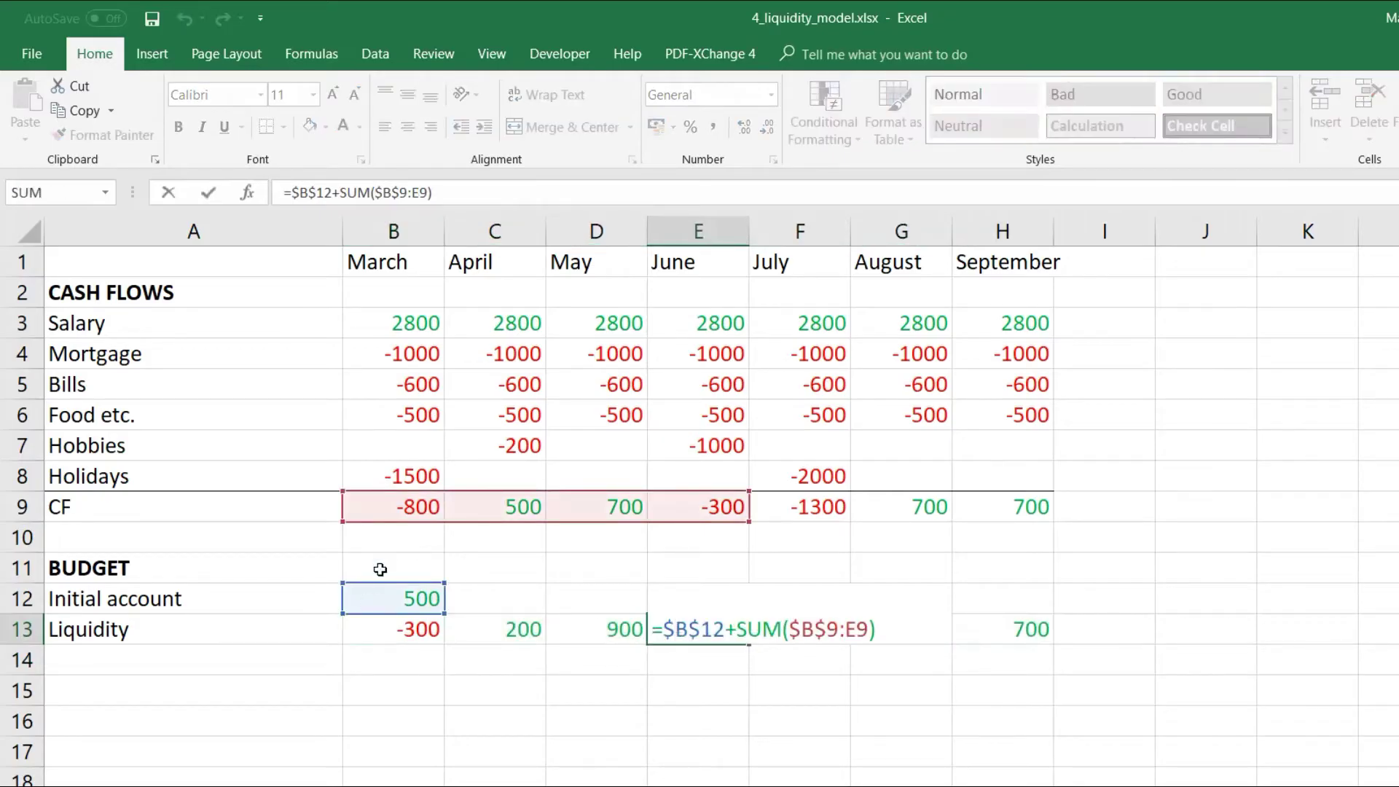
pyautogui.press('Escape')
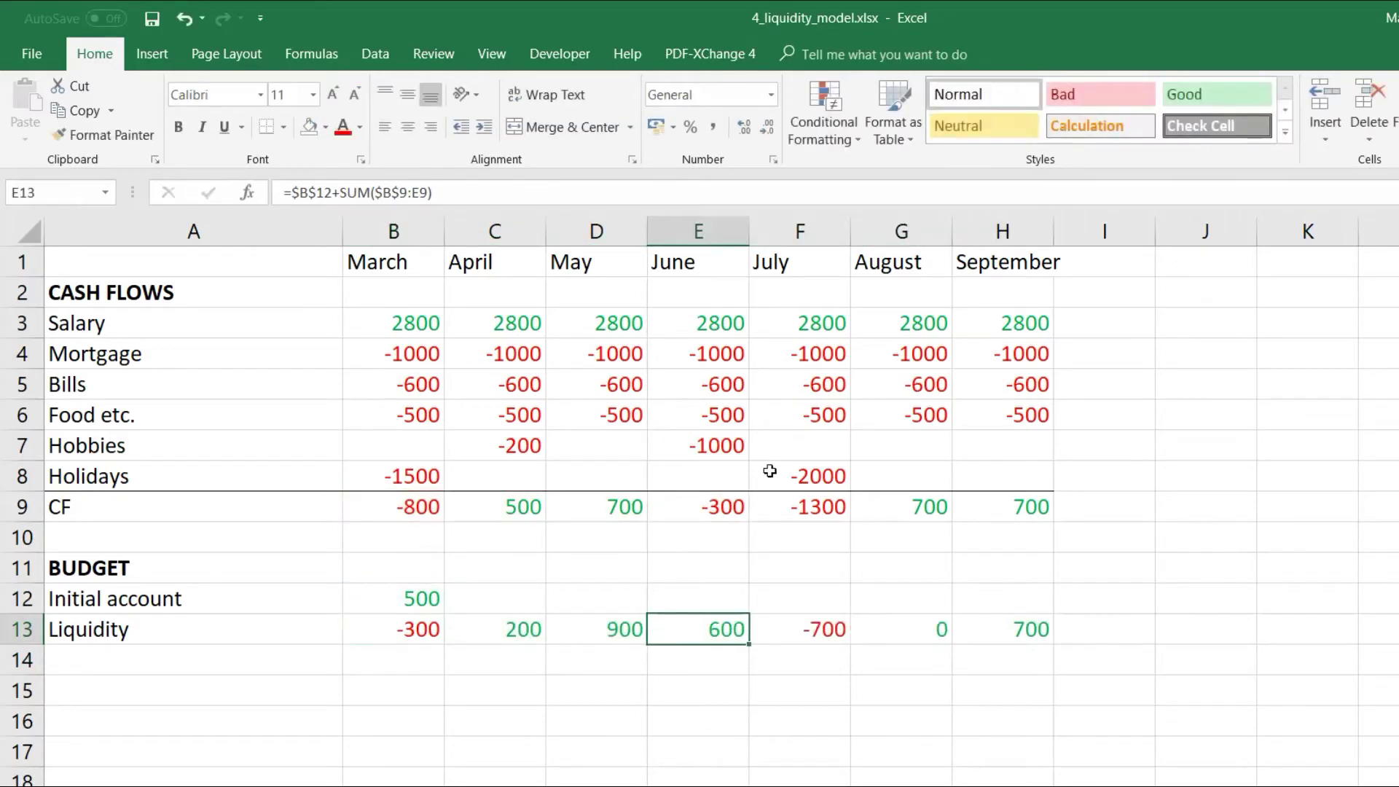
pyautogui.click(414, 611)
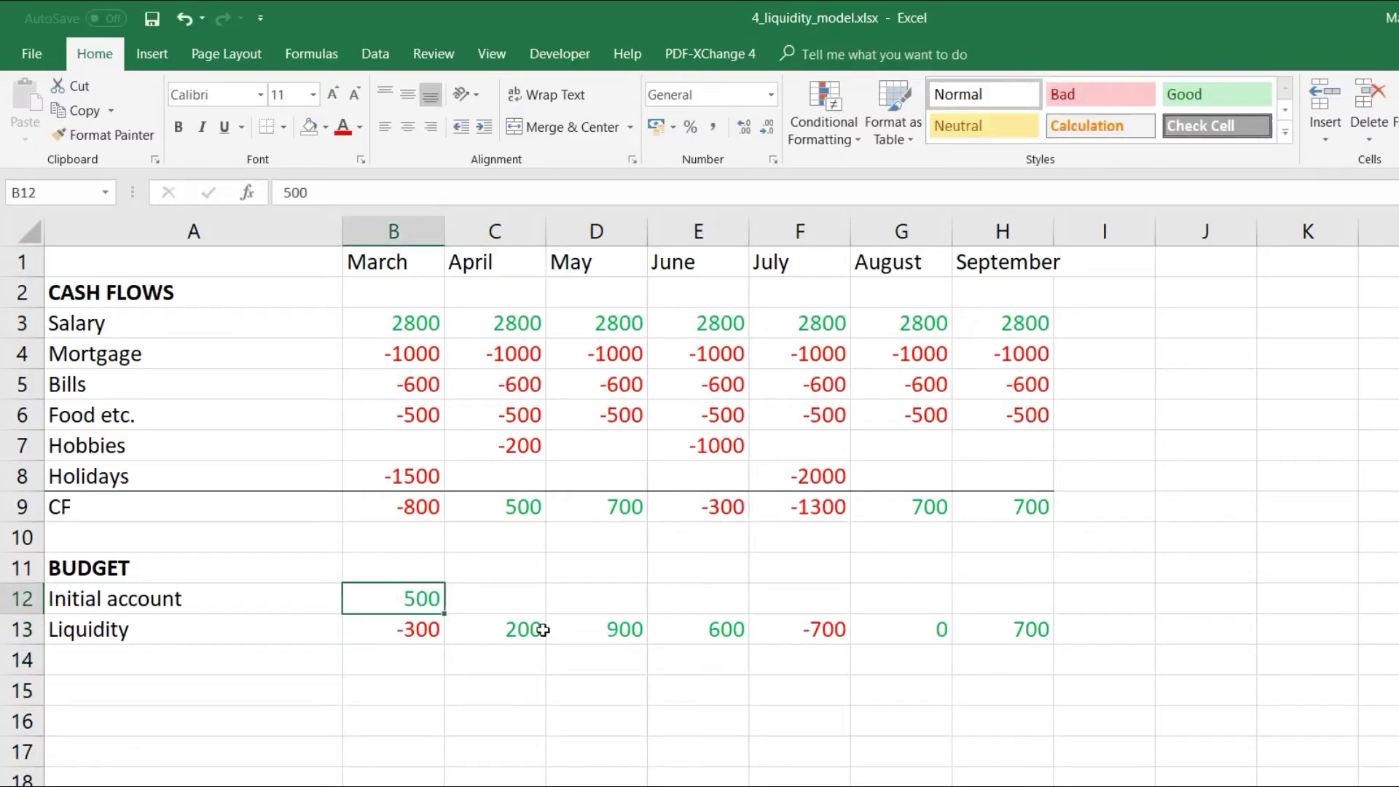
pyautogui.click(704, 636)
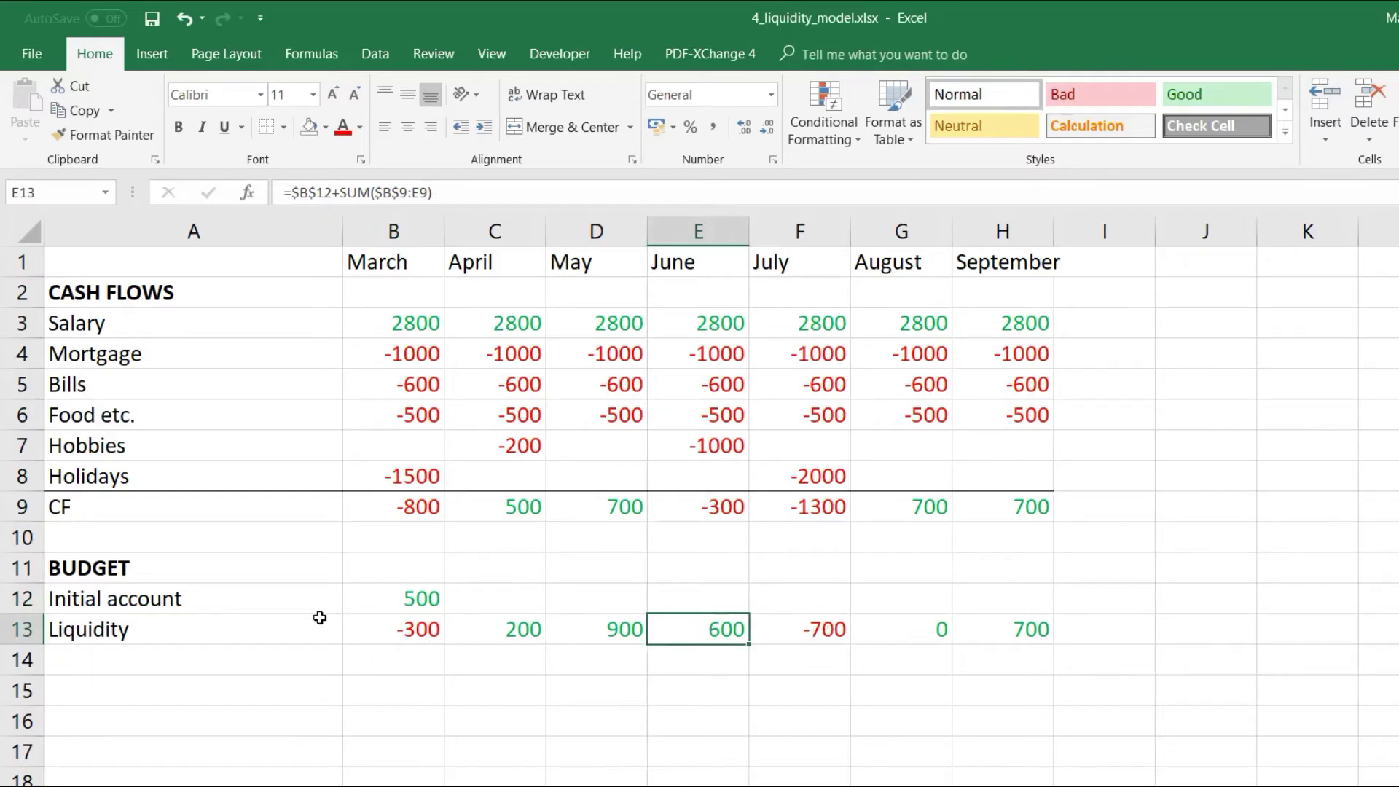
pyautogui.click(804, 636)
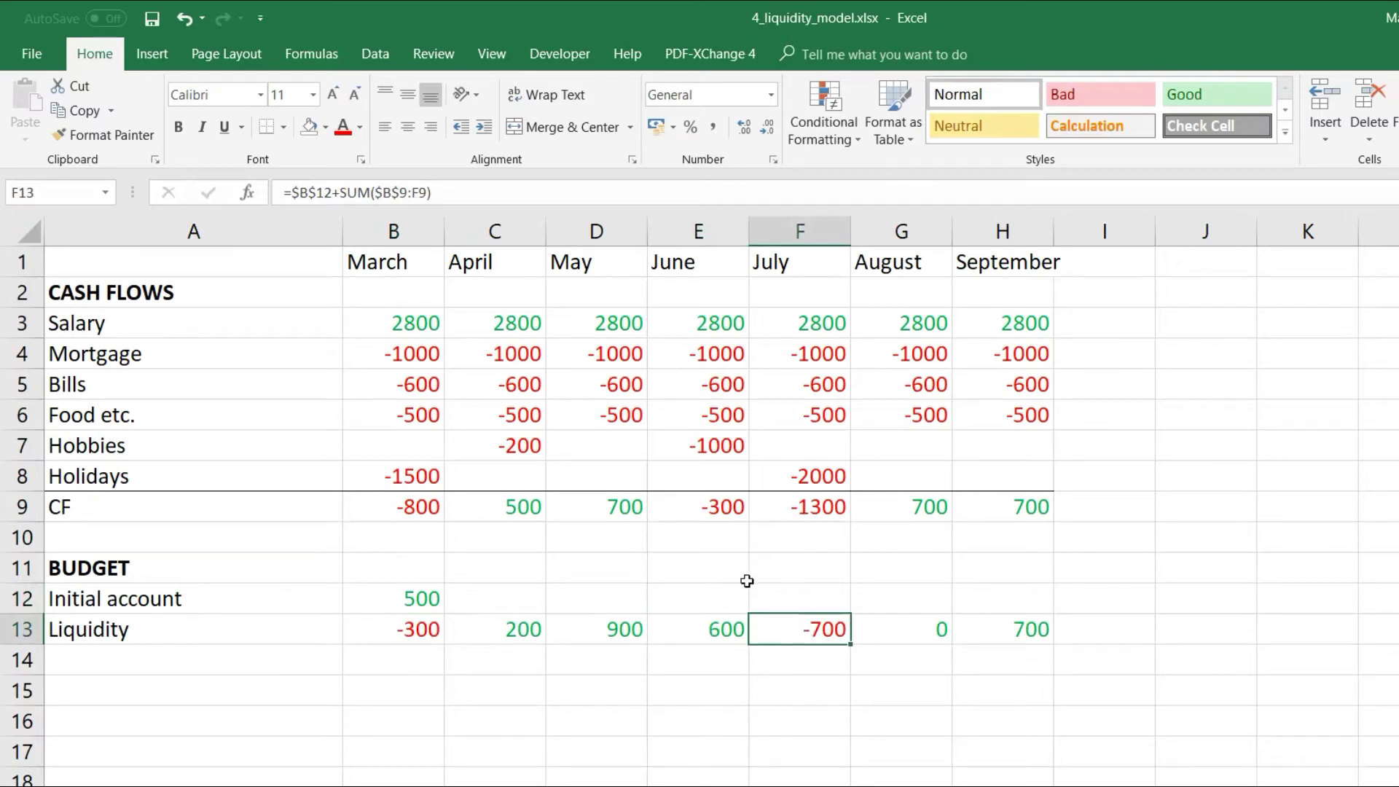
pyautogui.click(398, 670)
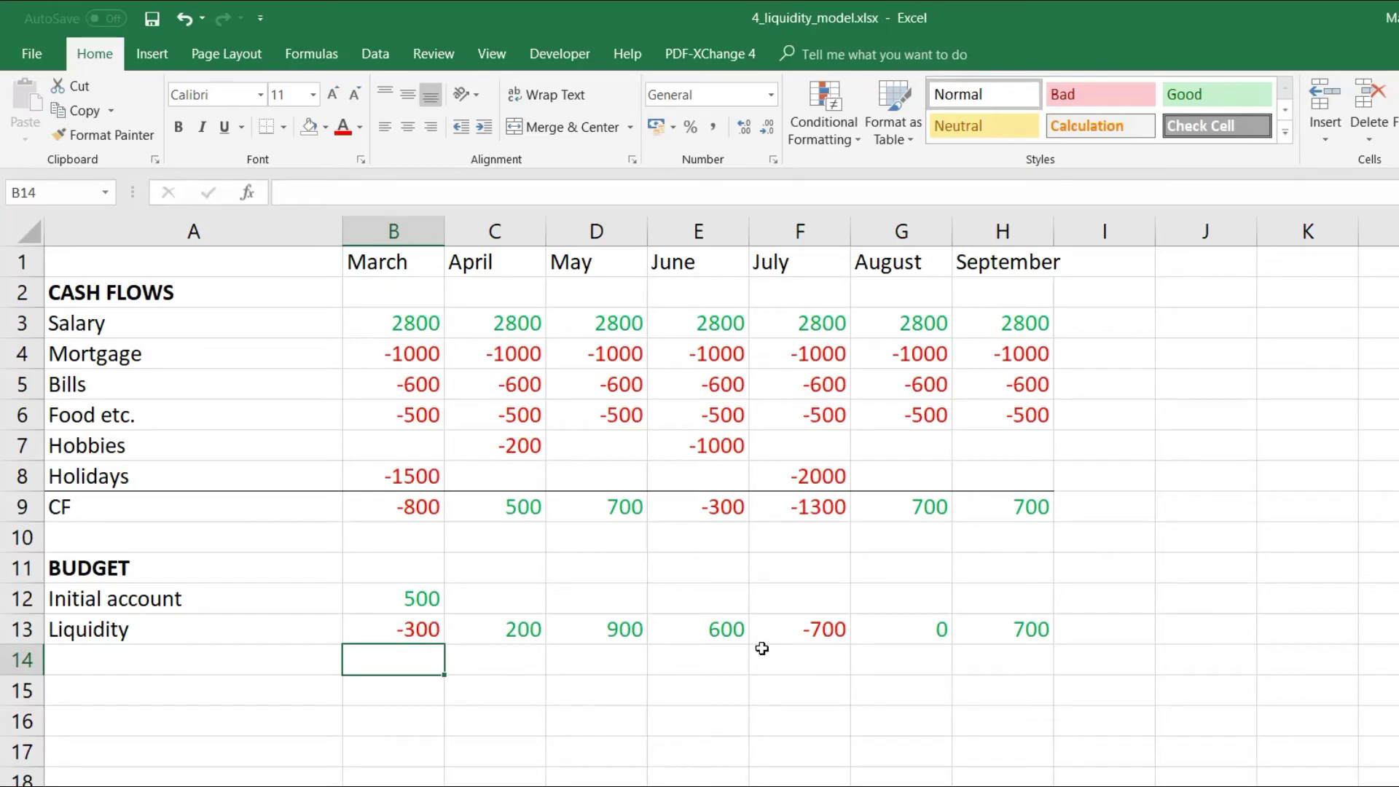
# Add the labels Inserting money in A14 and Resulting liquidity in A15.
pyautogui.click(191, 663)
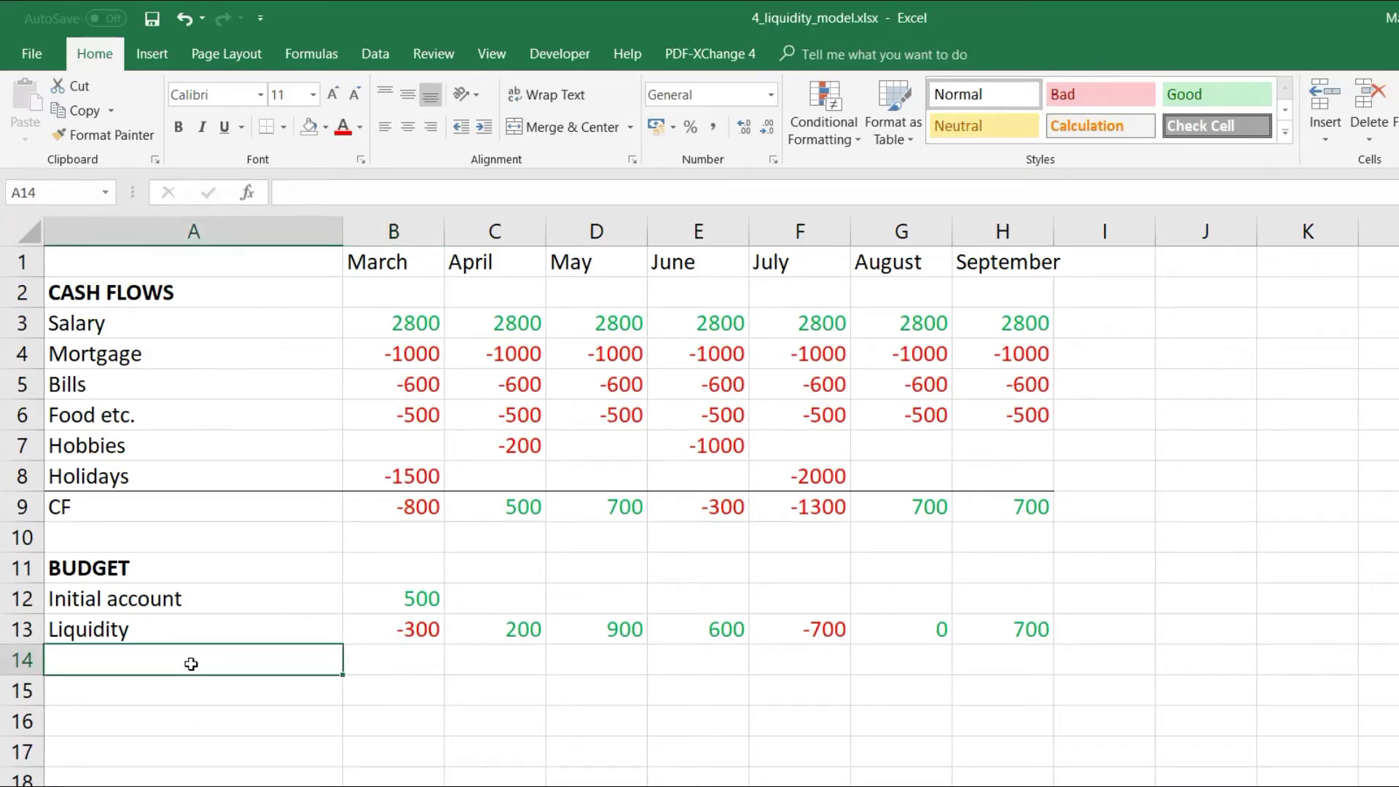
pyautogui.write('Inserting')
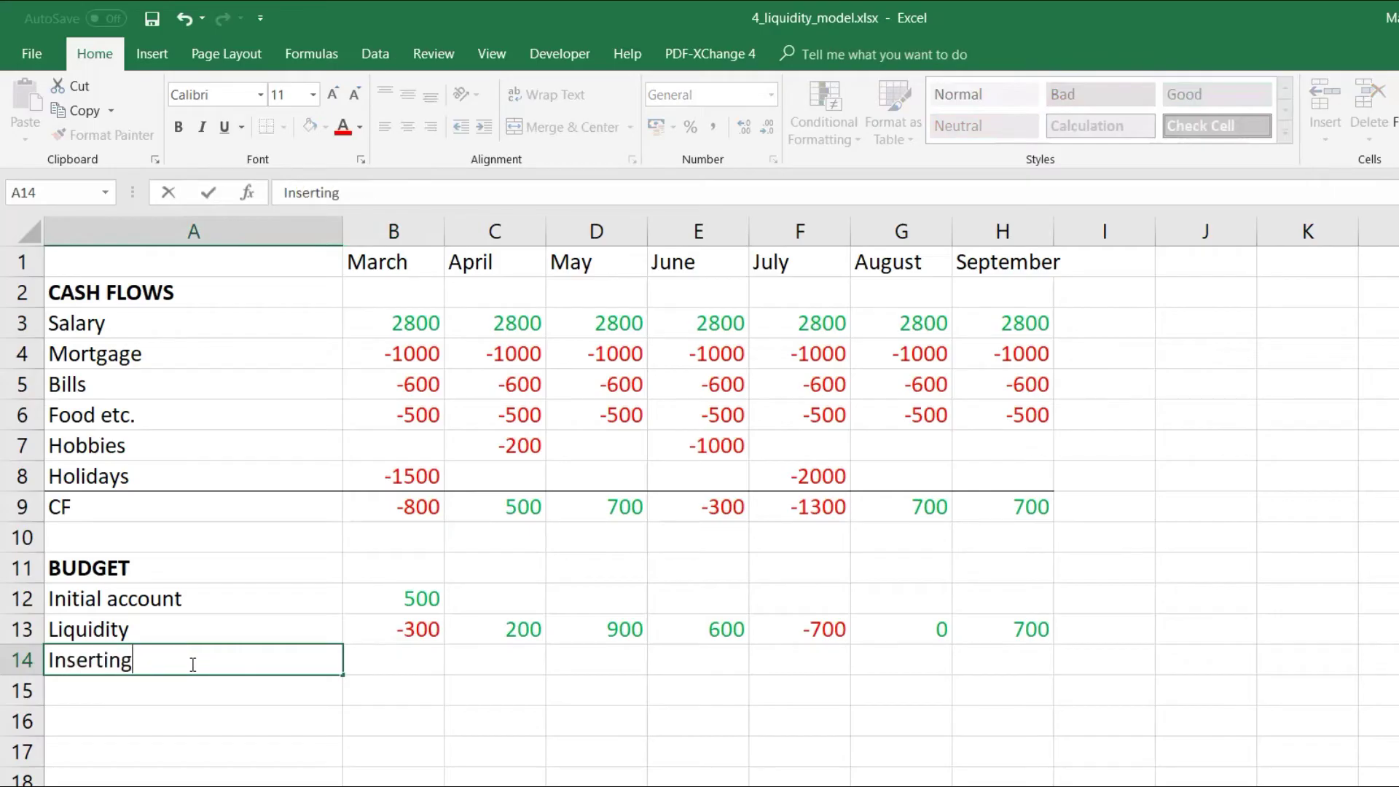
pyautogui.write(' money')
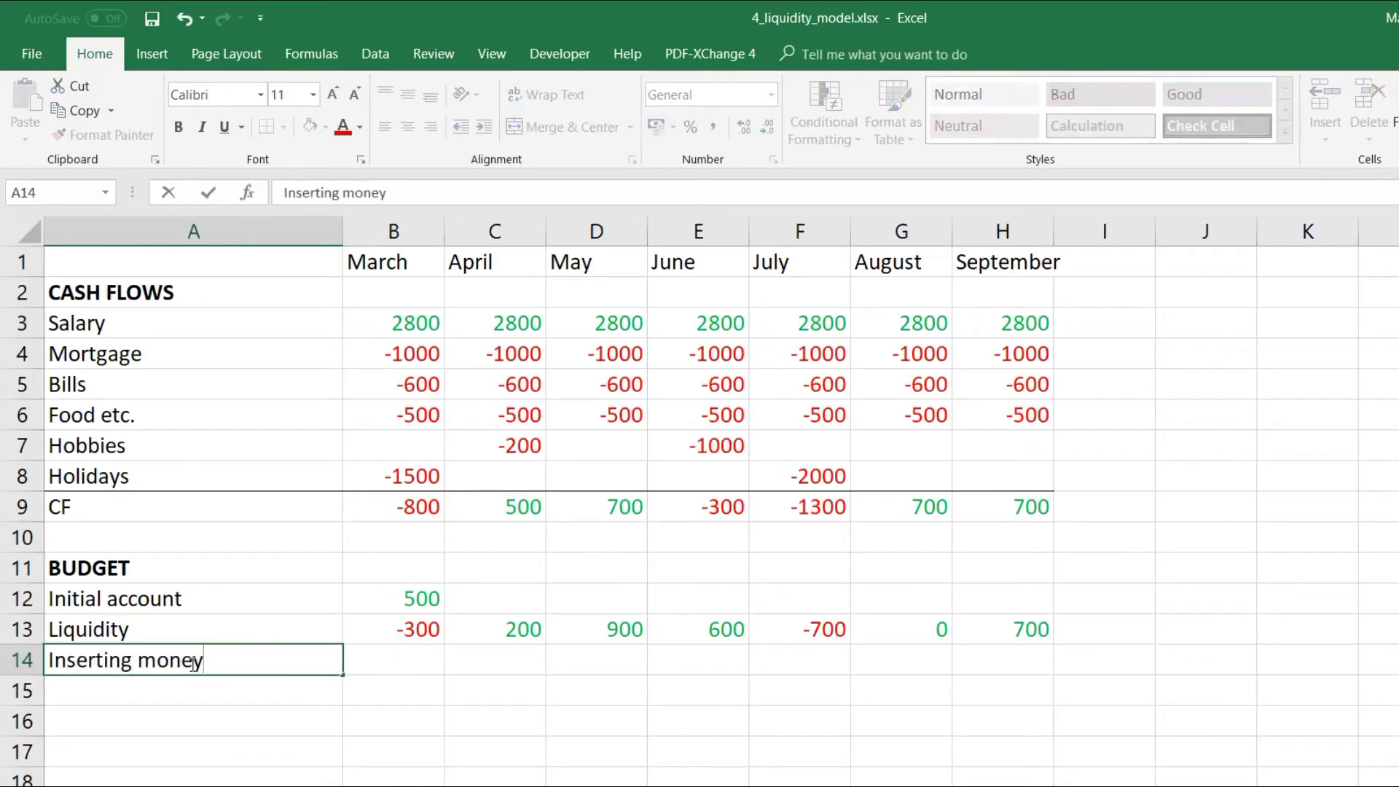
pyautogui.press('Return')
pyautogui.click(191, 664)
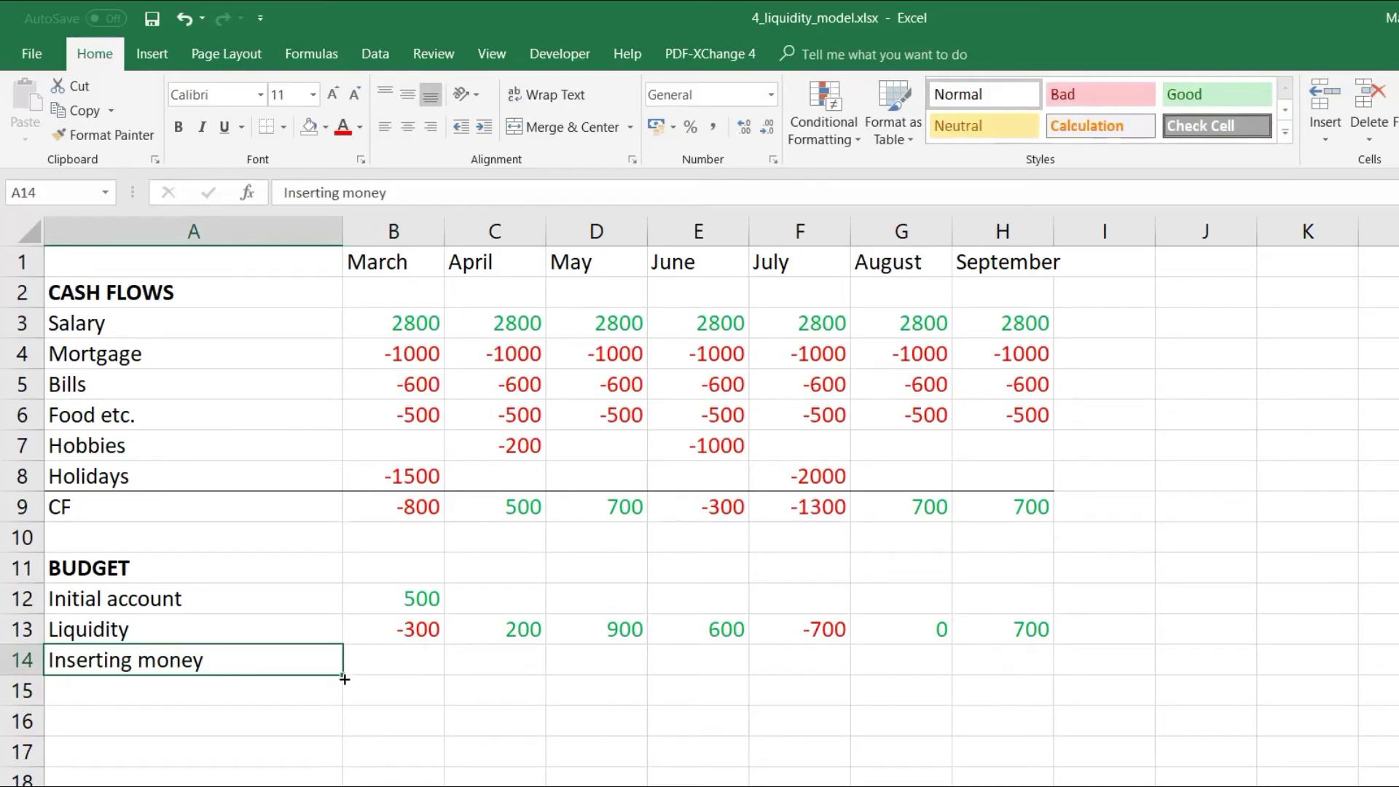
pyautogui.click(253, 688)
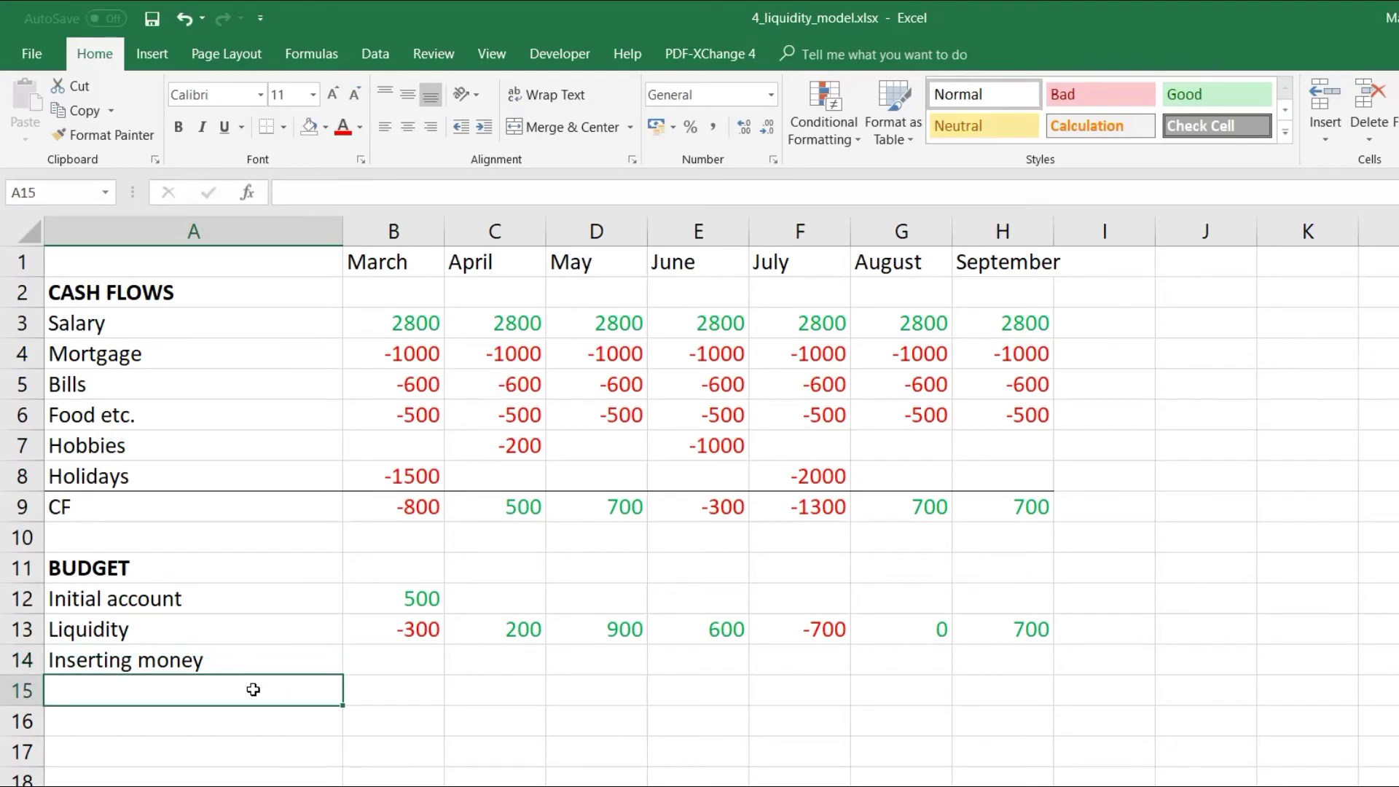
pyautogui.write('Resulting')
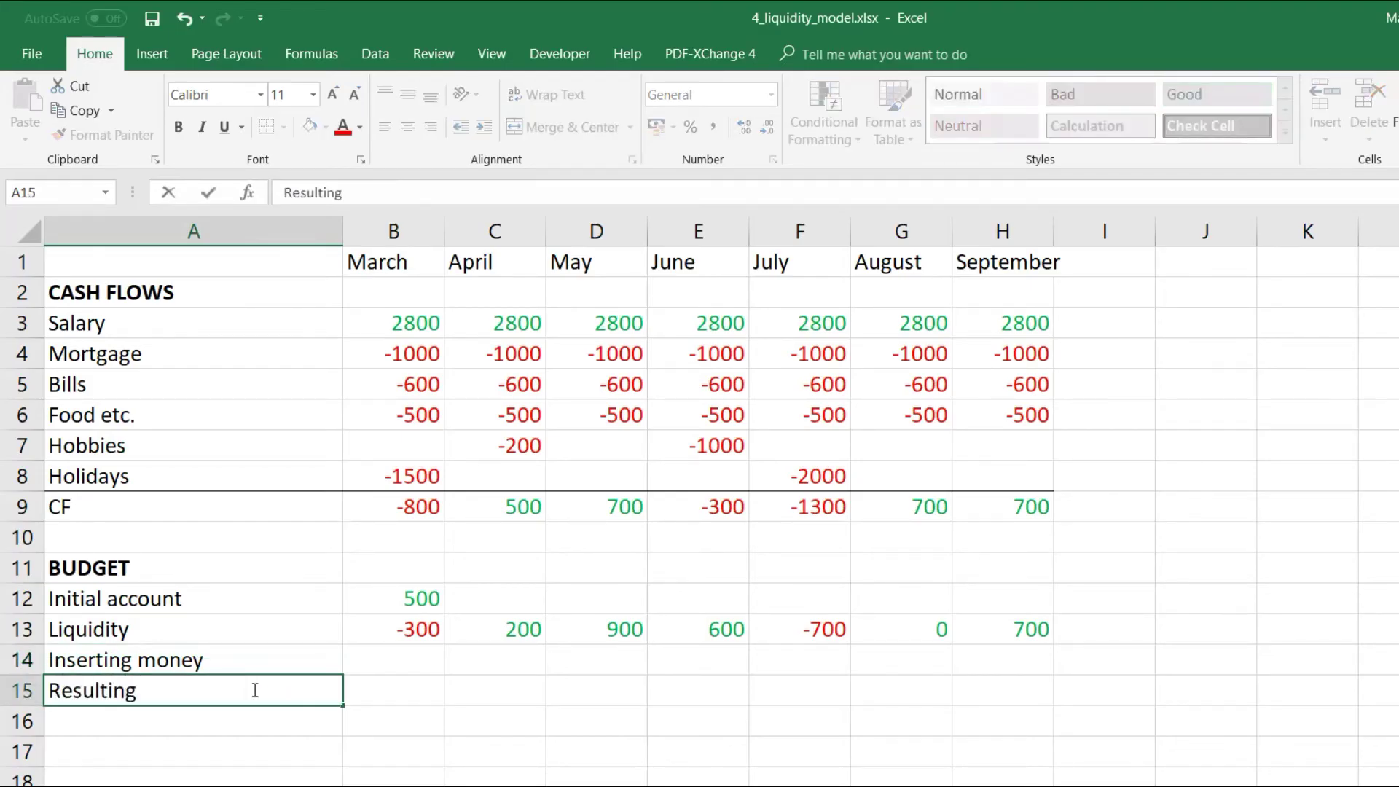
pyautogui.write(' liquidity')
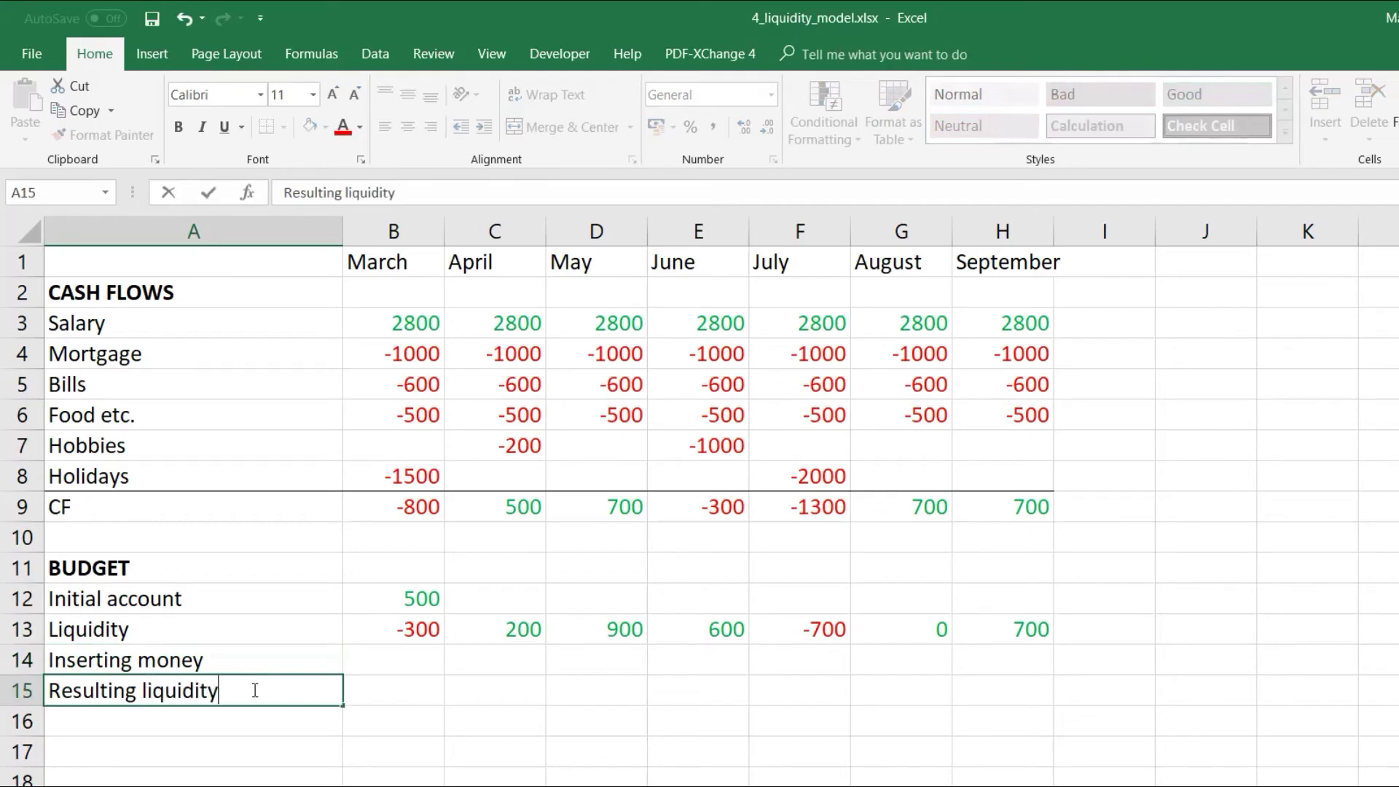
pyautogui.press('Return')
# Select the Resulting liquidity cells March to September and mark the monthly amounts above.
pyautogui.press('Right')
pyautogui.press('Up')
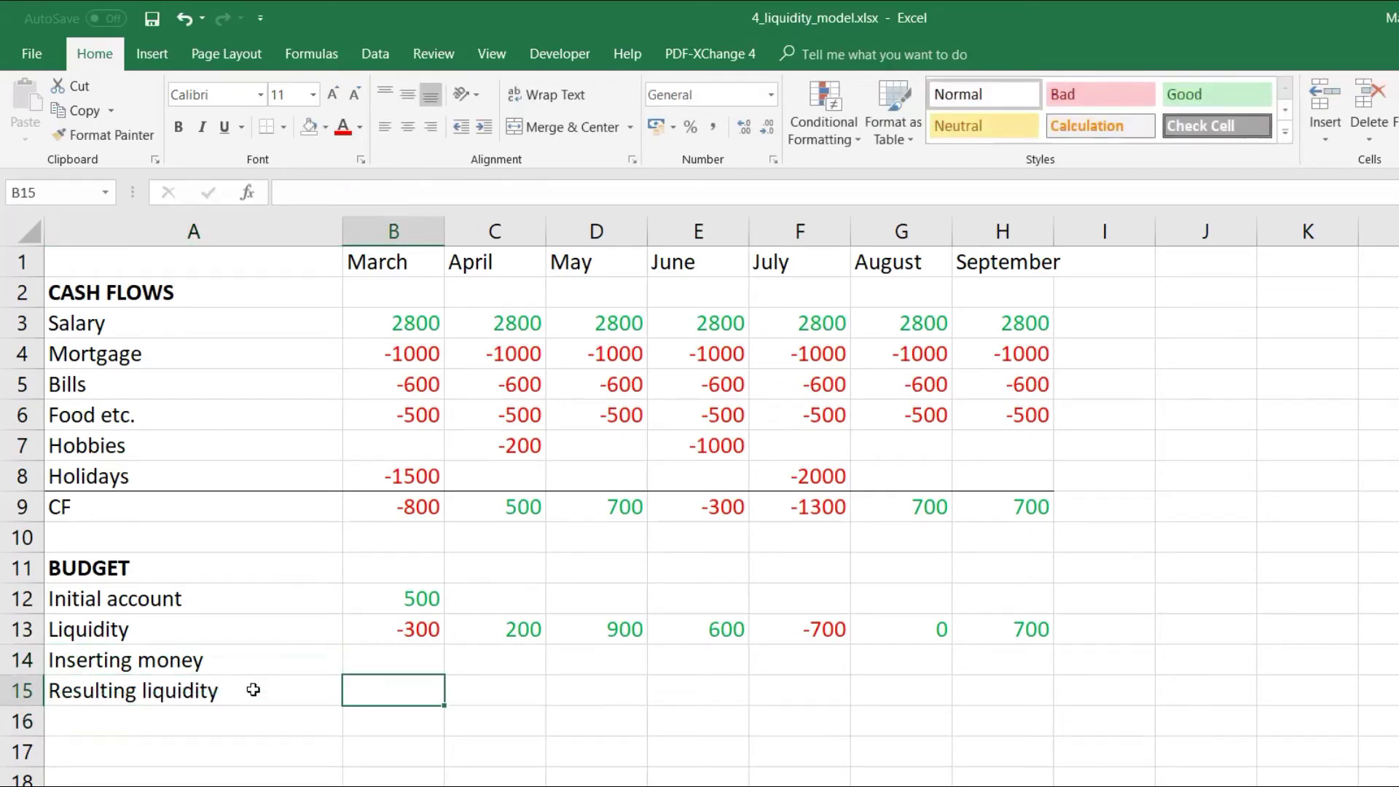
pyautogui.hotkey('shift', 'Right')
pyautogui.hotkey('shift', 'Right')
pyautogui.hotkey('shift', 'Right')
pyautogui.hotkey('shift', 'Right')
pyautogui.hotkey('shift', 'Right')
pyautogui.hotkey('shift', 'Right')
pyautogui.hotkey('shift', 'Right')
pyautogui.hotkey('shift', 'Left')
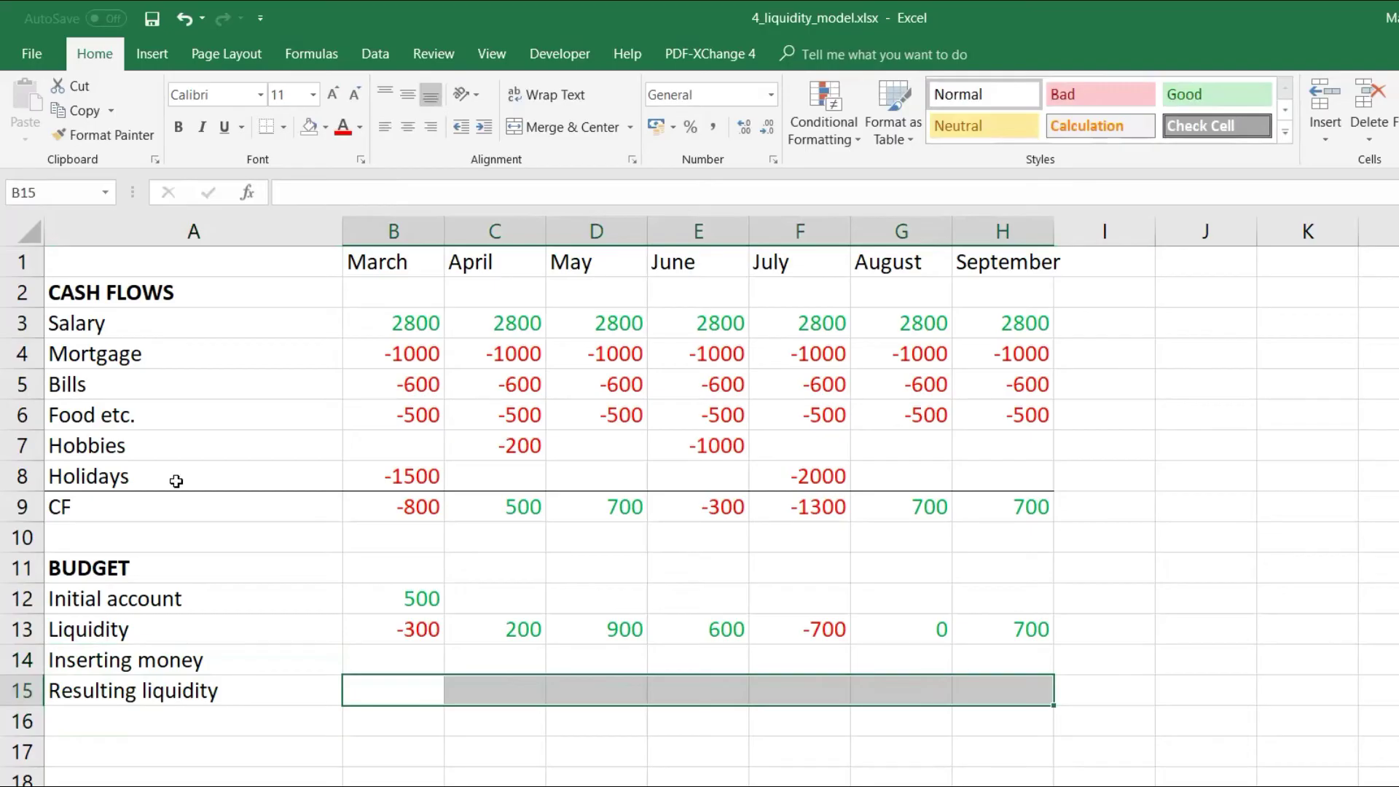
pyautogui.moveTo(398, 384); pyautogui.dragTo(1033, 419)
# Enter =B13+SUM($B$14:B14) in B15 for March's resulting liquidity.
pyautogui.click(416, 689)
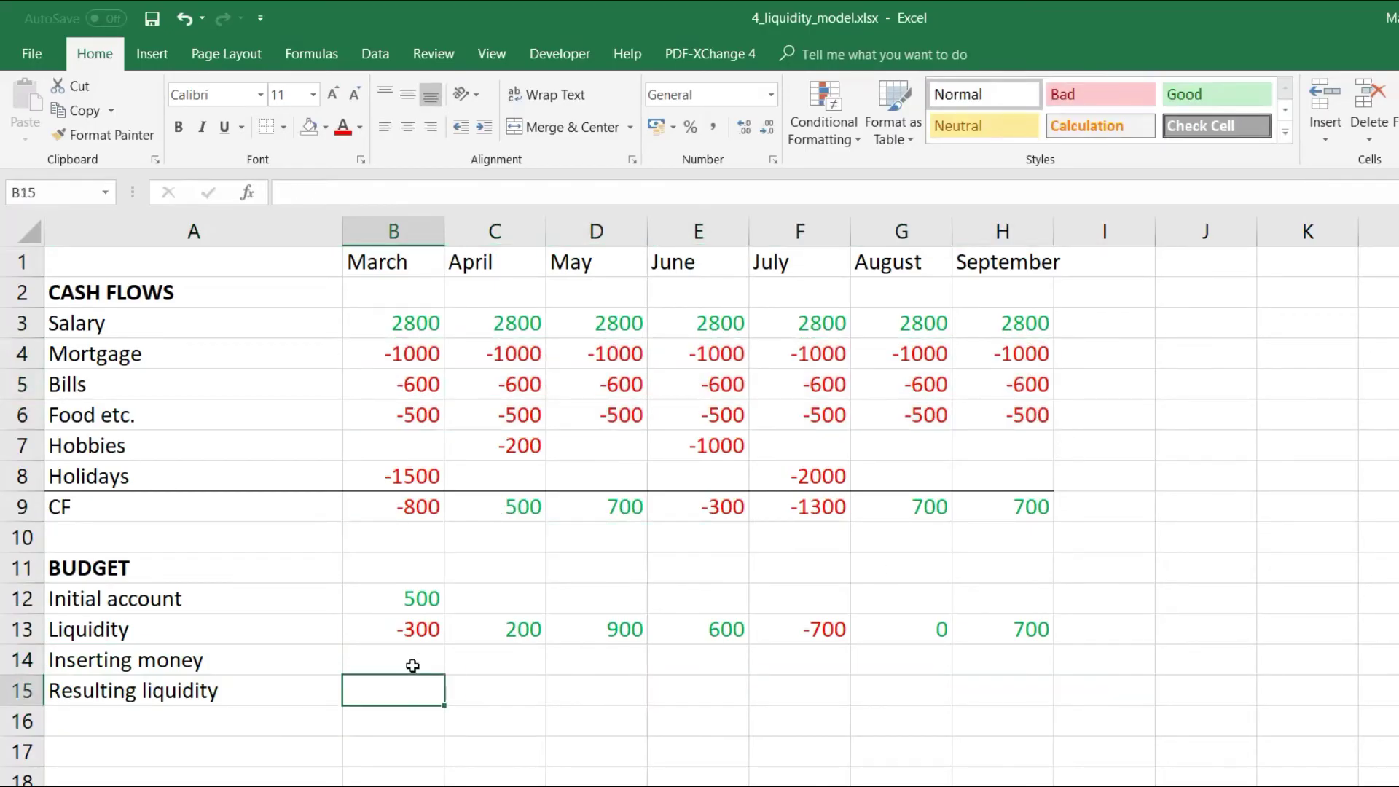
pyautogui.write('=')
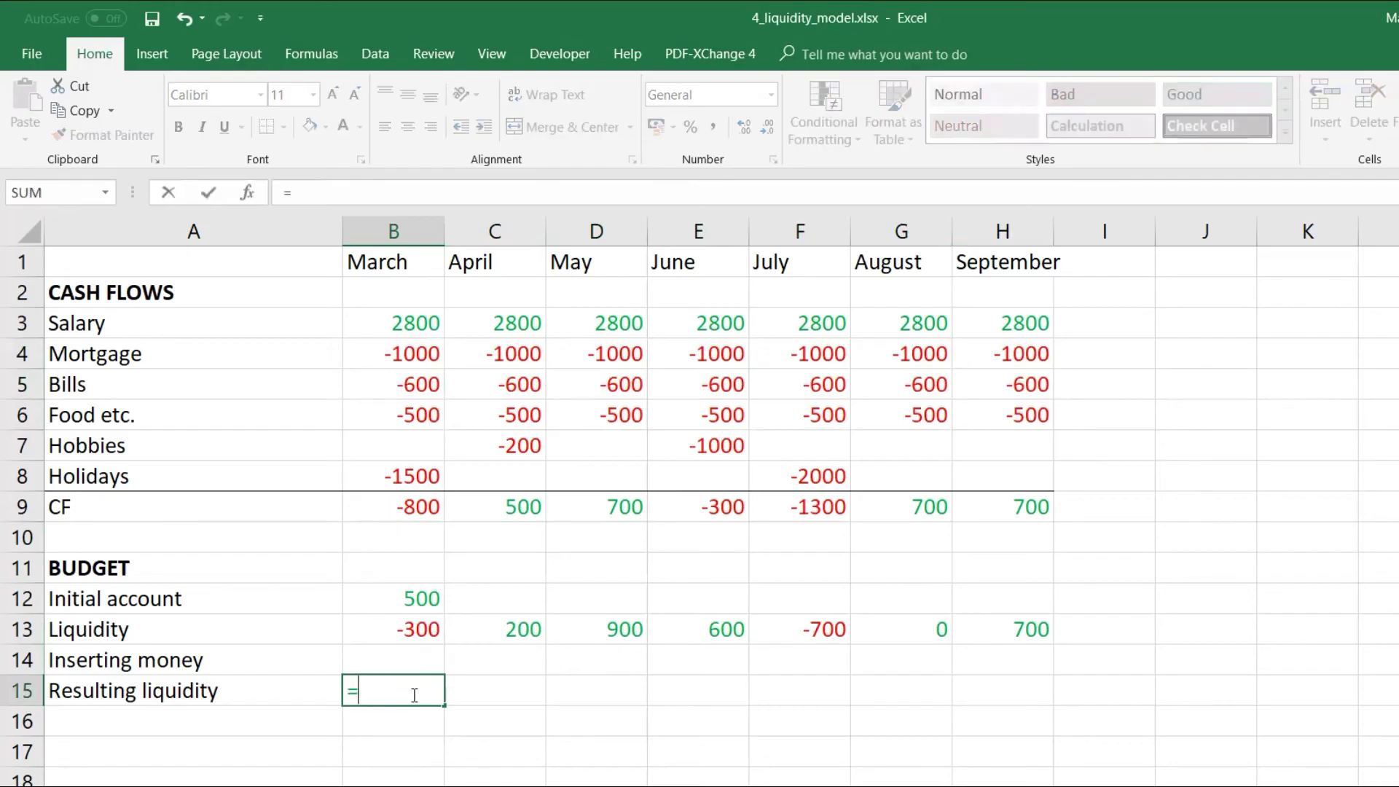
pyautogui.click(421, 631)
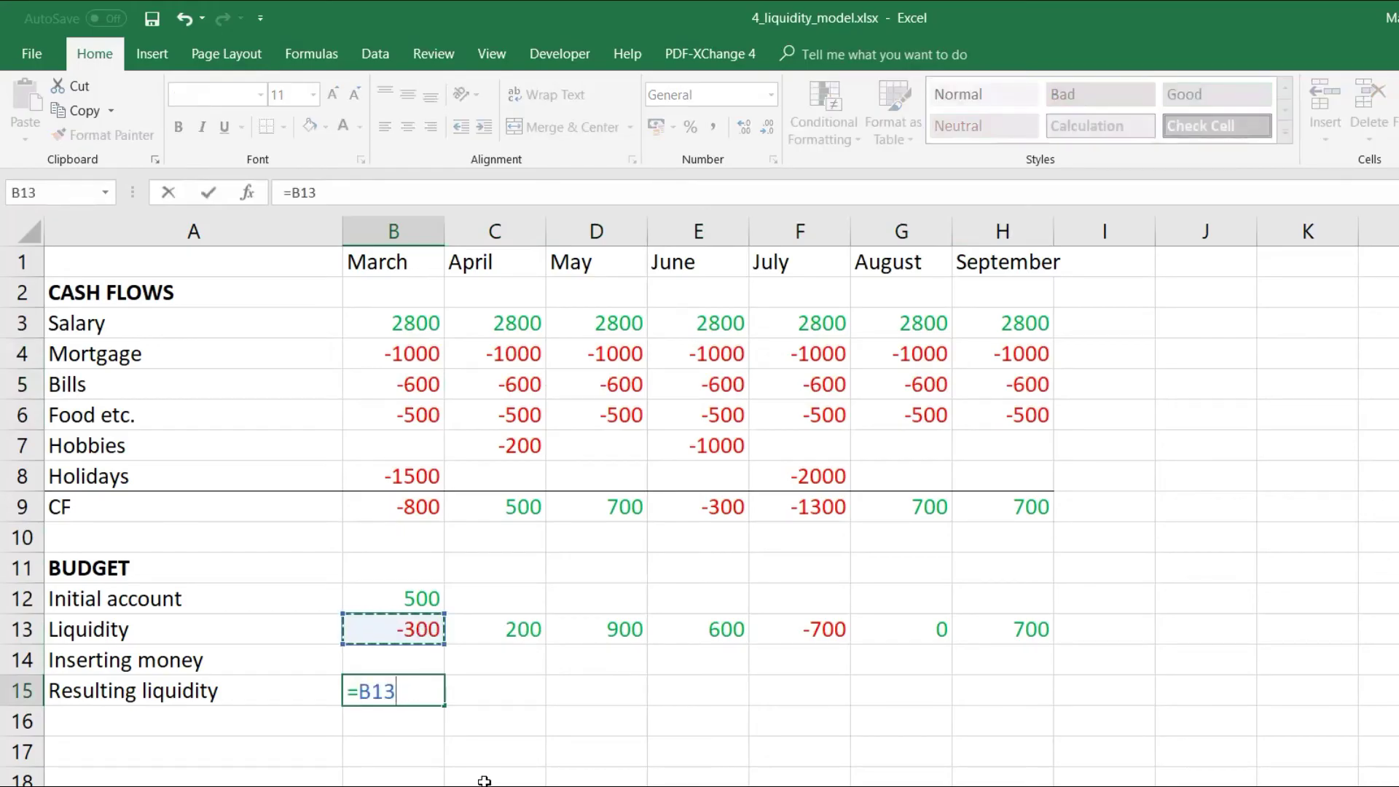
pyautogui.write('+')
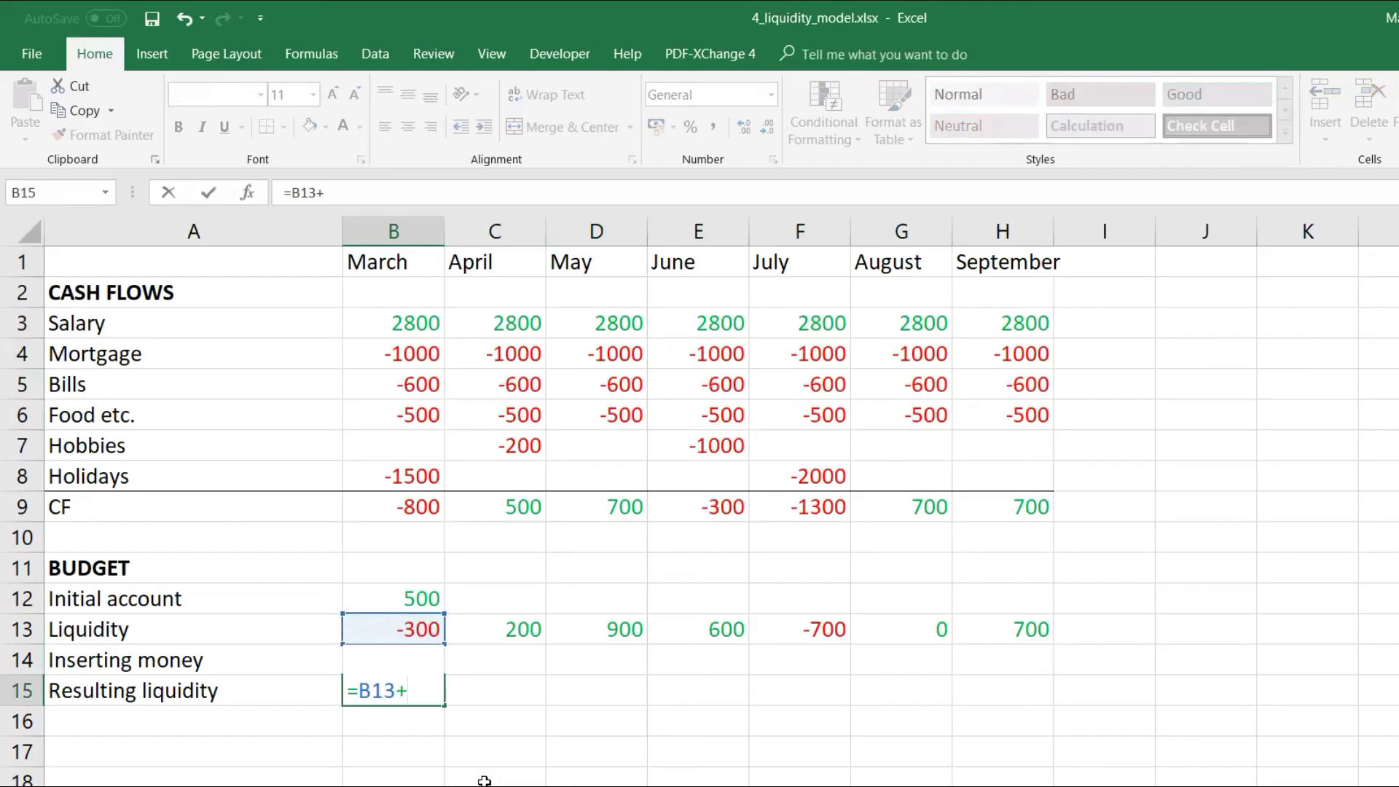
pyautogui.write('sum')
pyautogui.press('Tab')
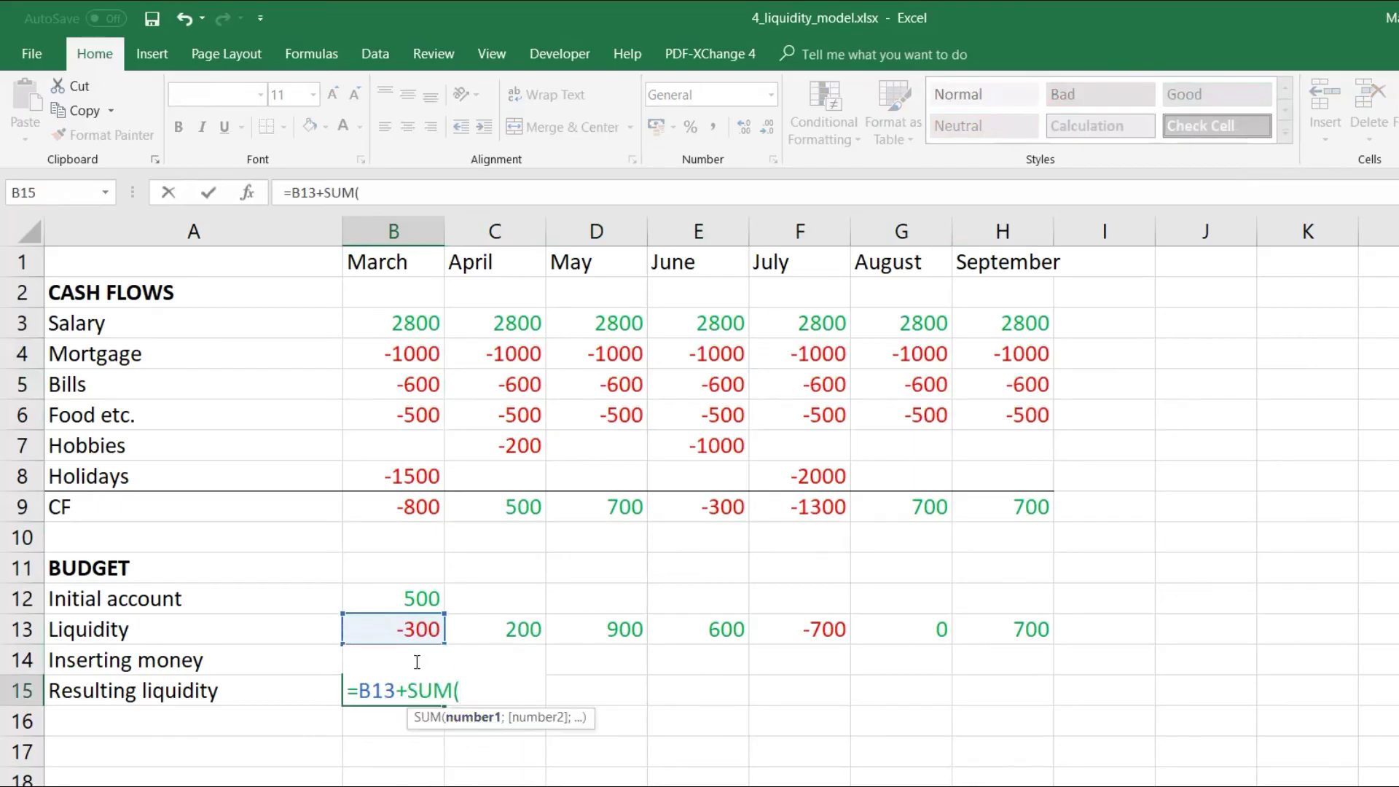
pyautogui.click(596, 658)
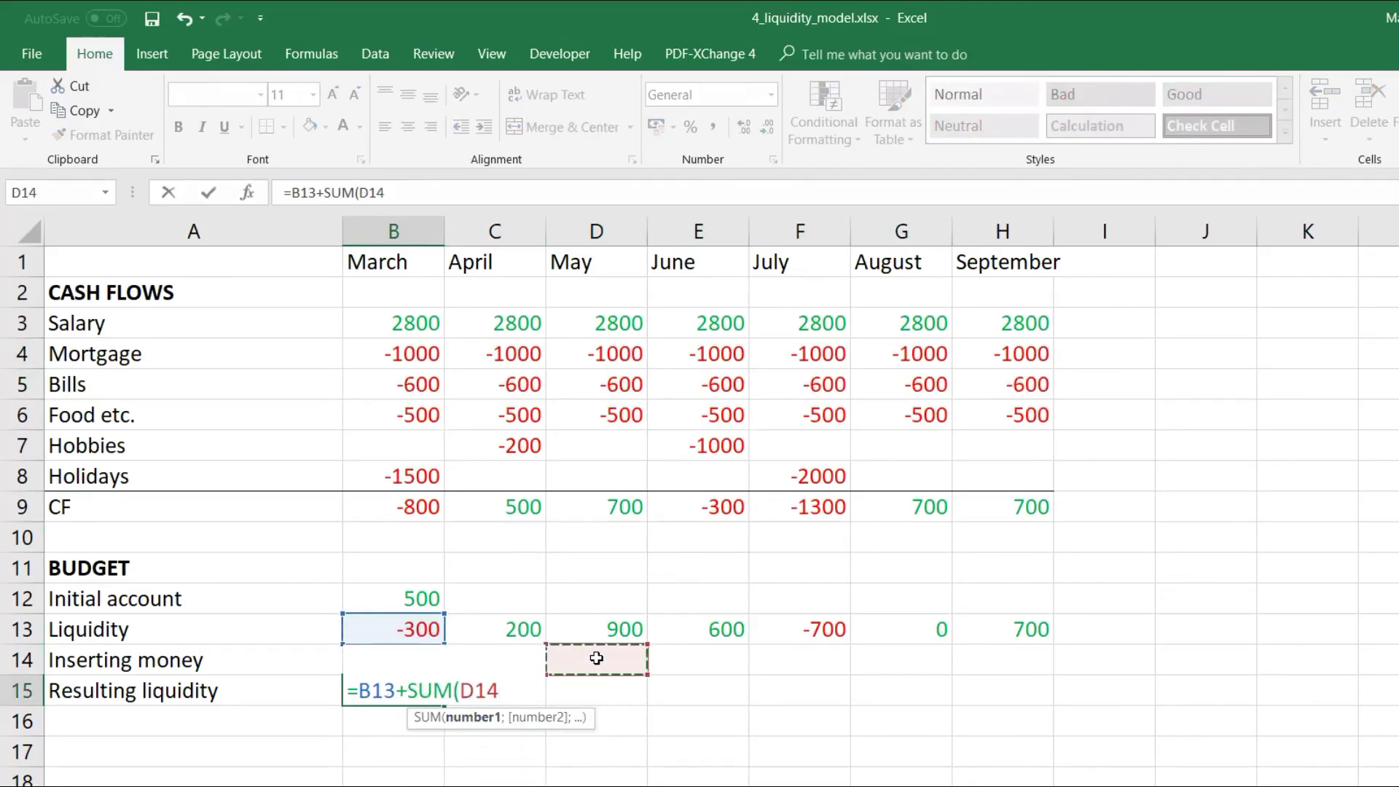
pyautogui.press('Left')
pyautogui.press('Left')
pyautogui.write(':B14')
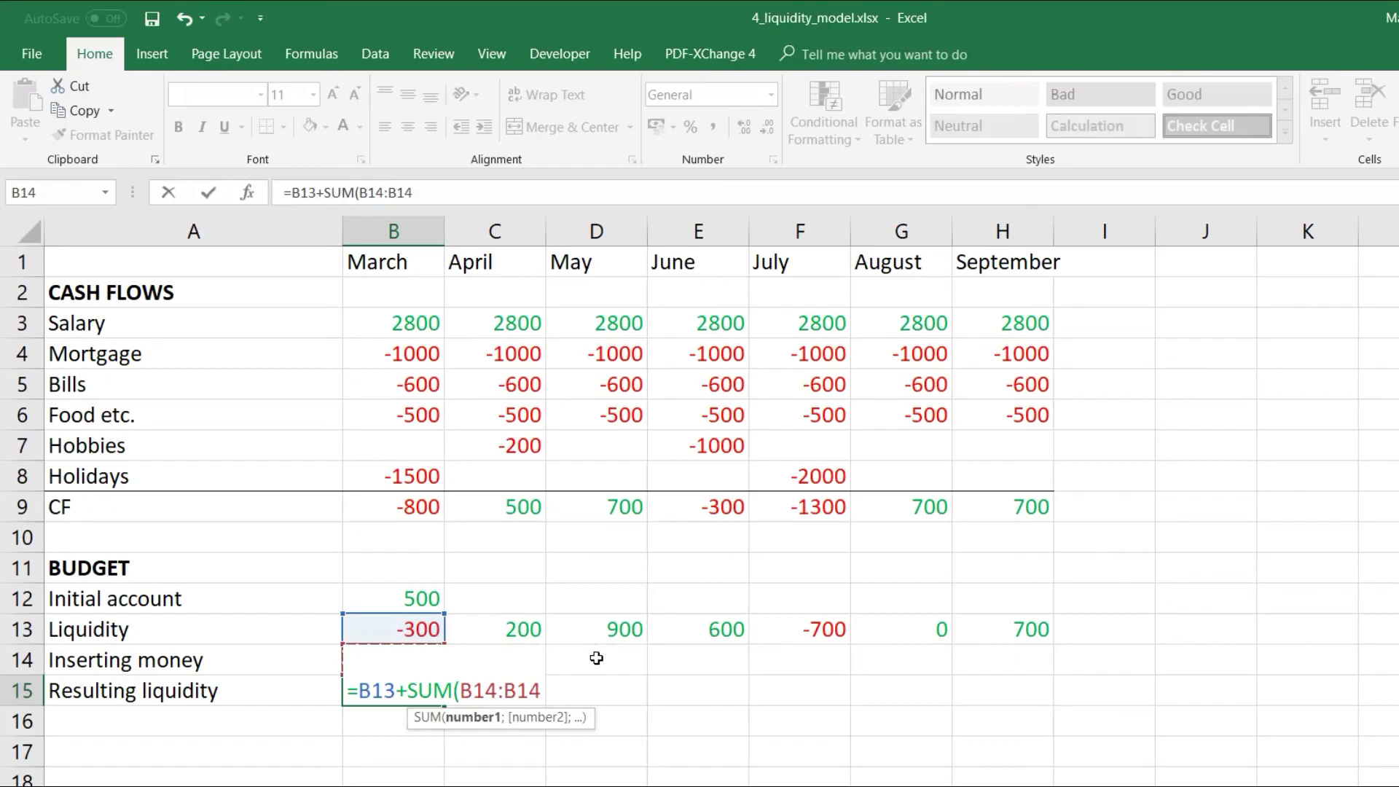
pyautogui.write(')')
pyautogui.click(487, 691)
pyautogui.press('F4')
pyautogui.press('Return')
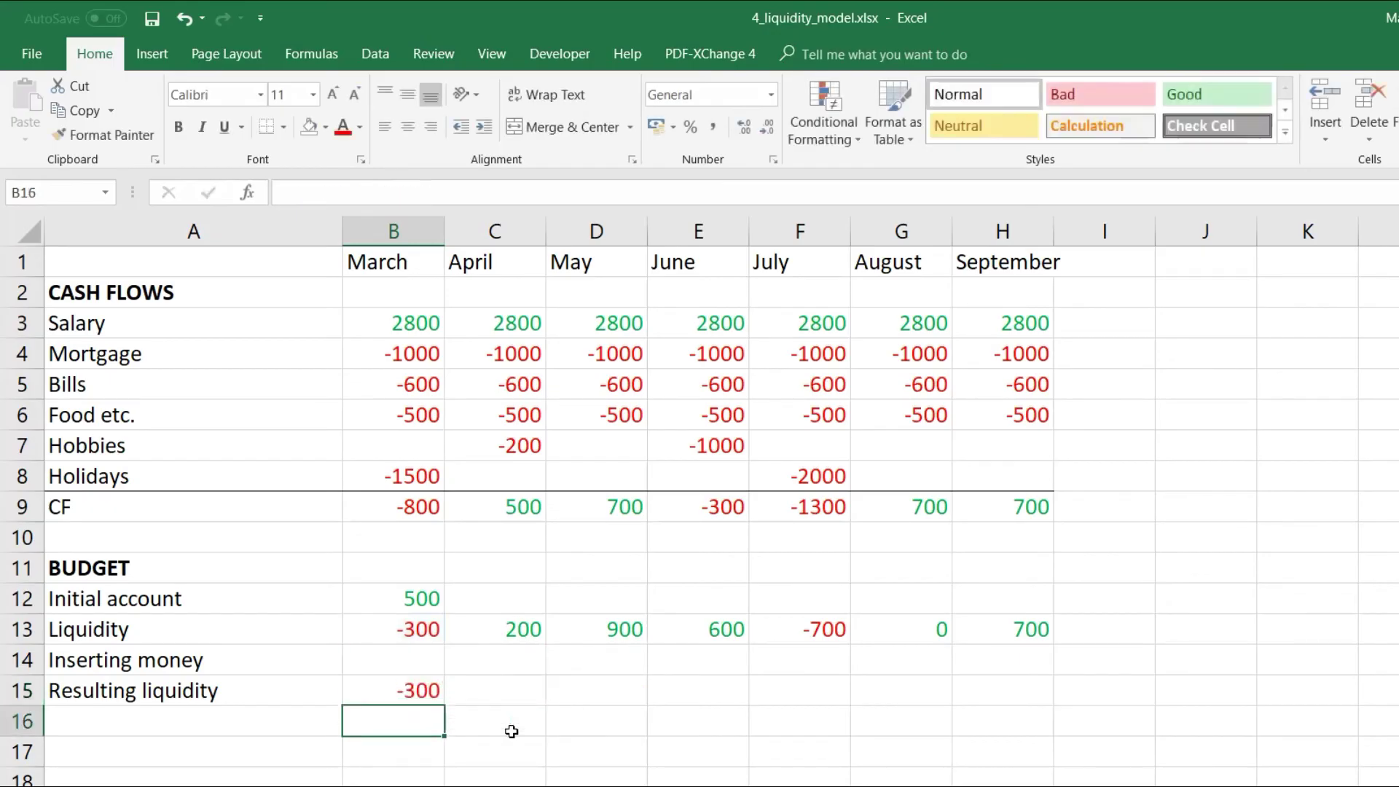
# Fill the resulting liquidity formula across to September and select the inserted money cells.
pyautogui.click(427, 689)
pyautogui.moveTo(444, 705); pyautogui.dragTo(1024, 717)
pyautogui.moveTo(367, 647); pyautogui.dragTo(1004, 666)
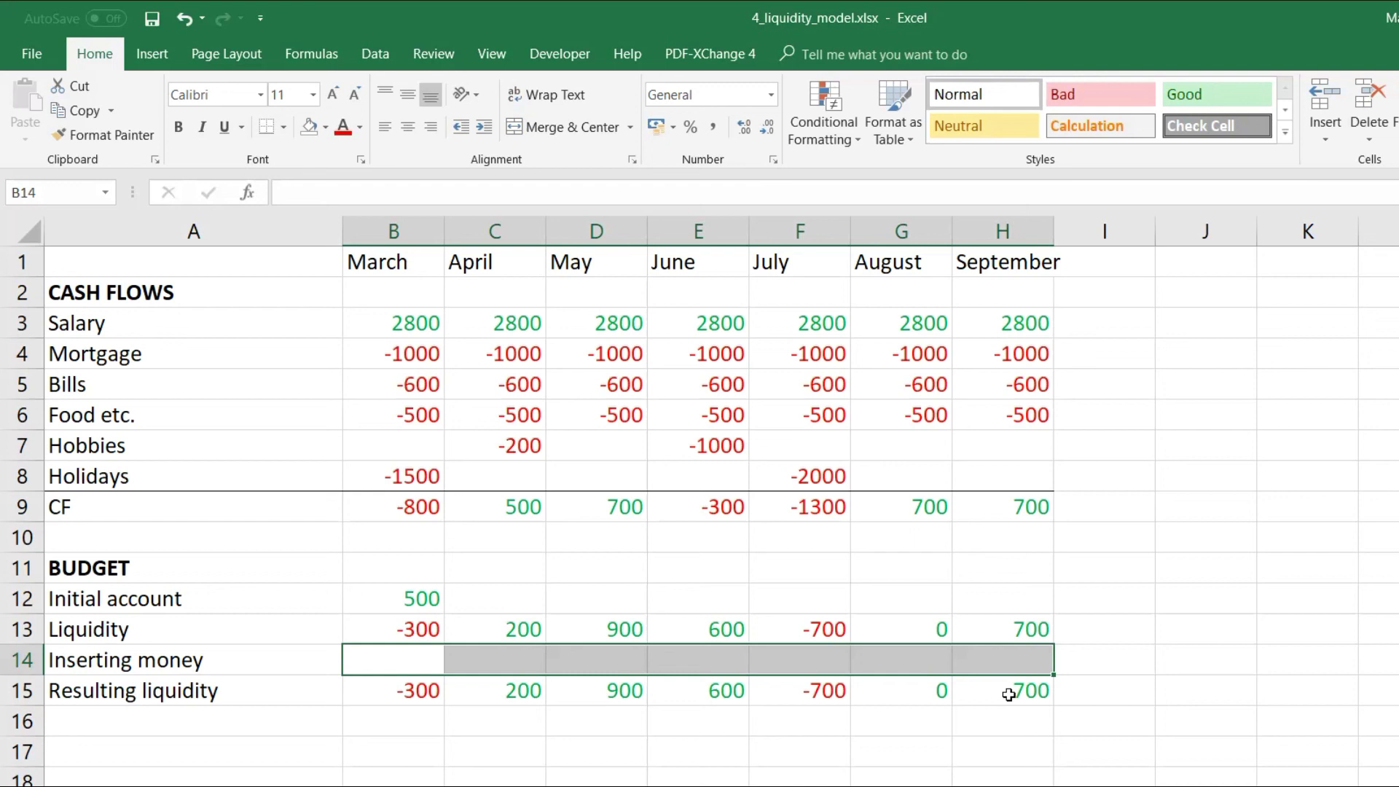
# Enter 300 inserted money for March in B14 and 400 for July in F14.
pyautogui.click(433, 666)
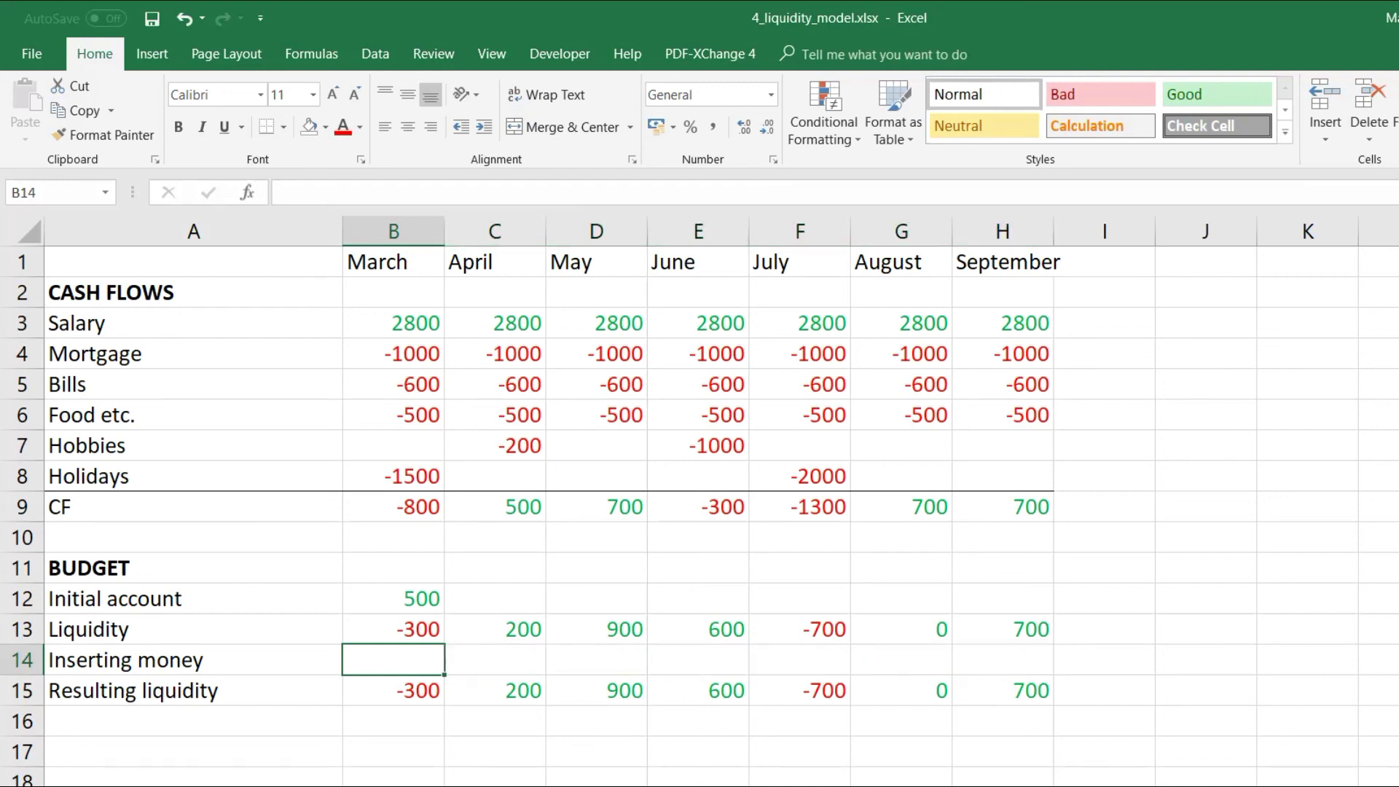
pyautogui.write('300')
pyautogui.press('Return')
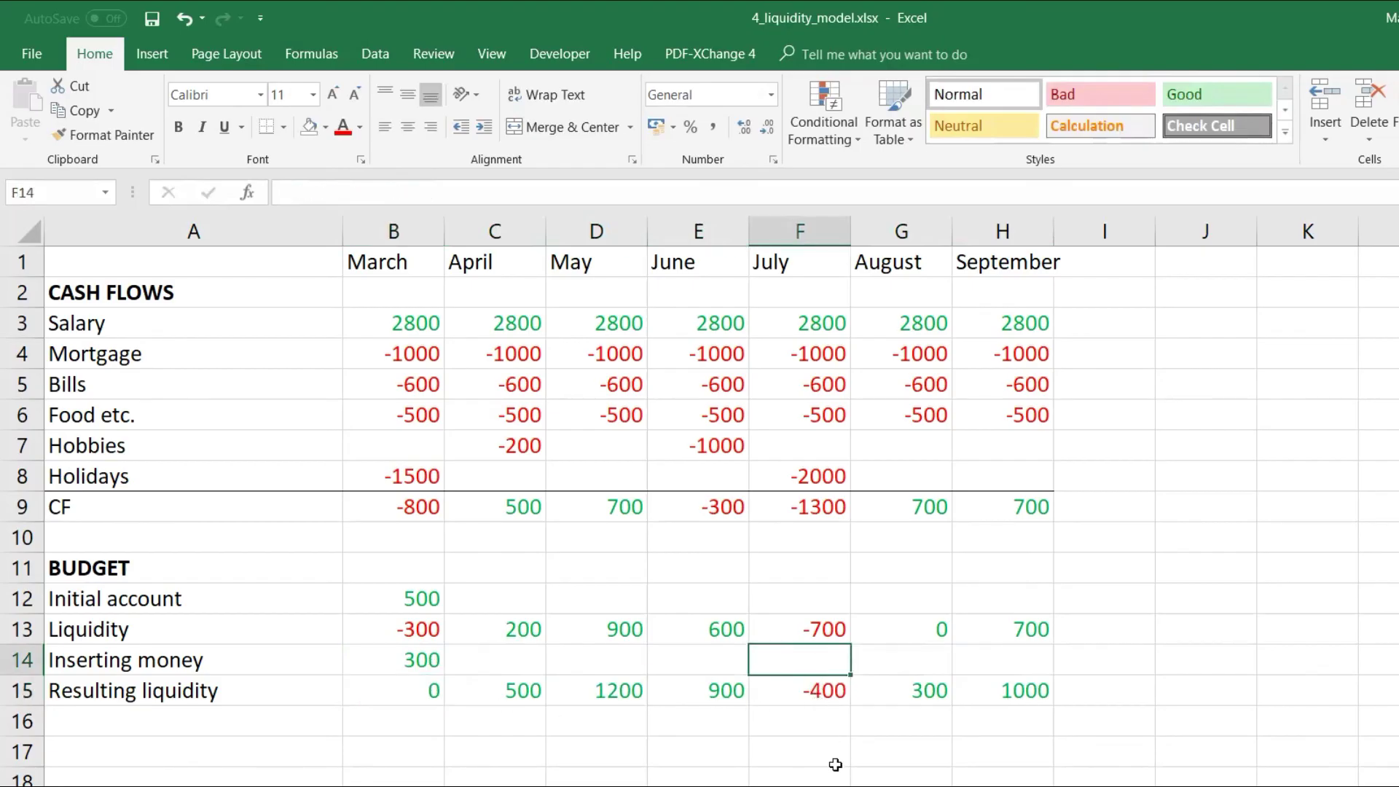
pyautogui.write('400')
pyautogui.press('Return')
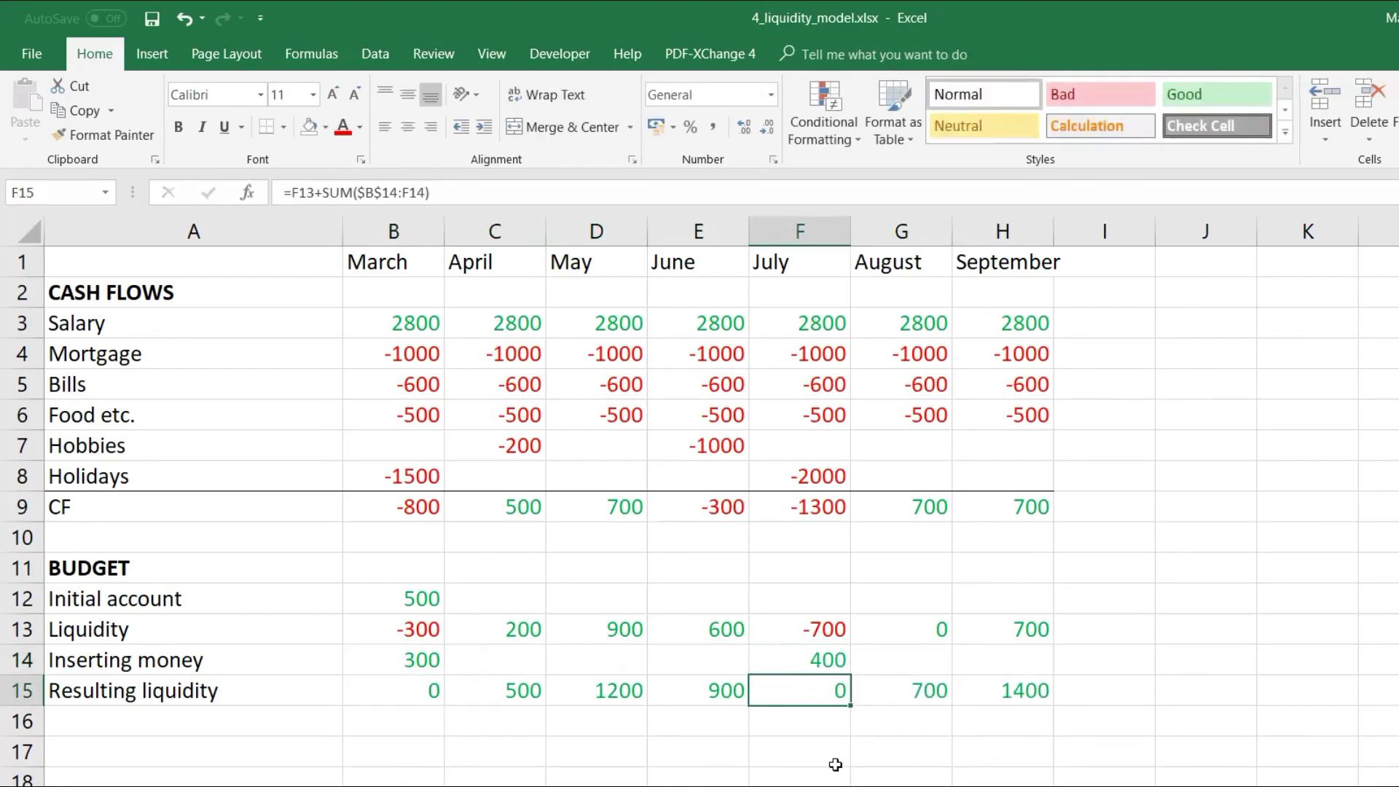